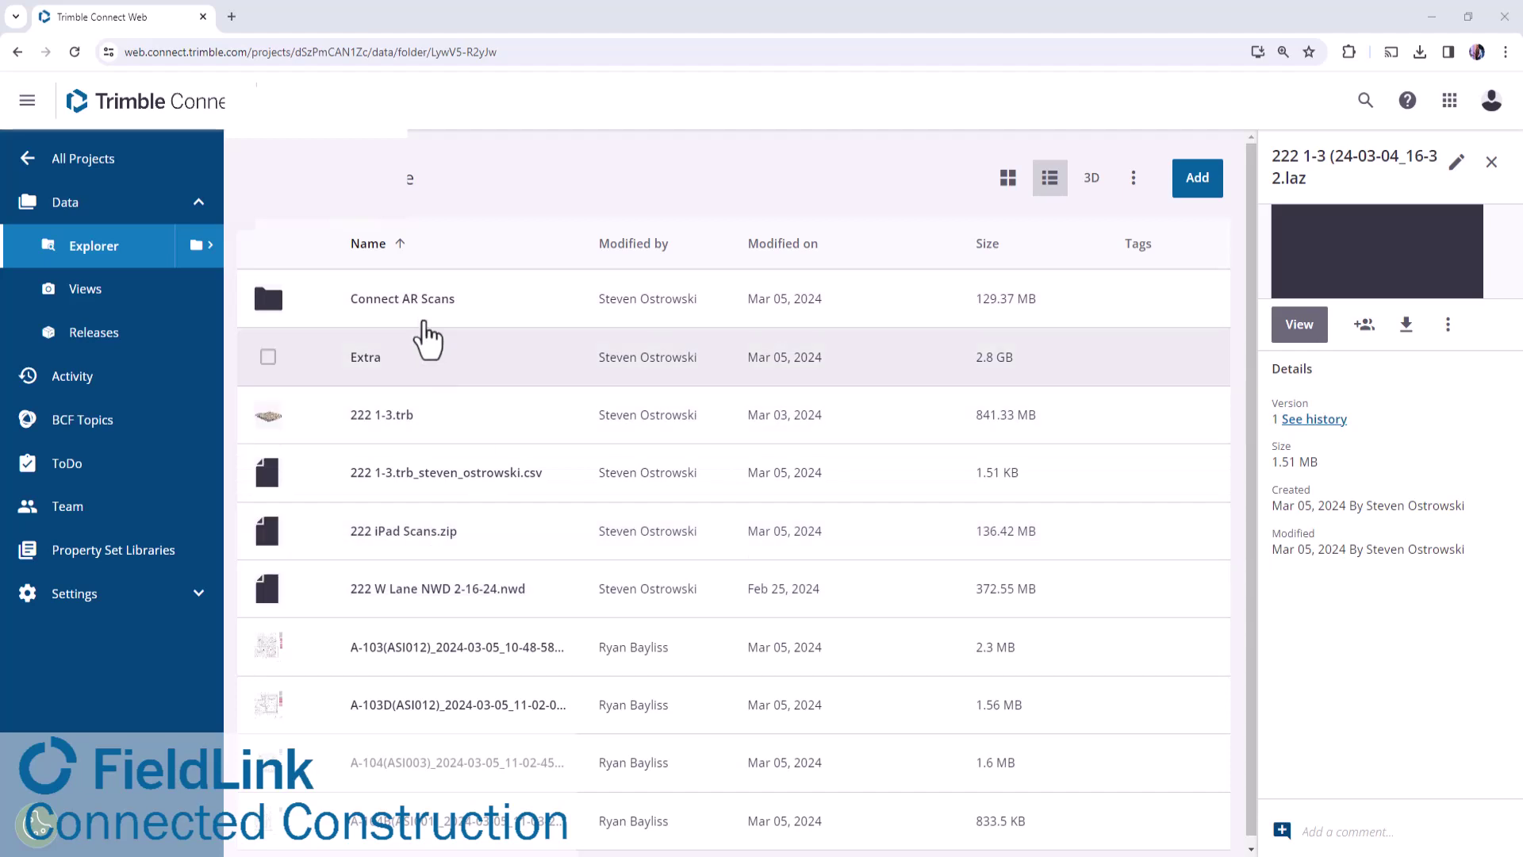
Open the Connect AR Scans folder to list the 222 1-3 .laz scan files.
{"action": "left_click", "coordinate": [428, 302]}
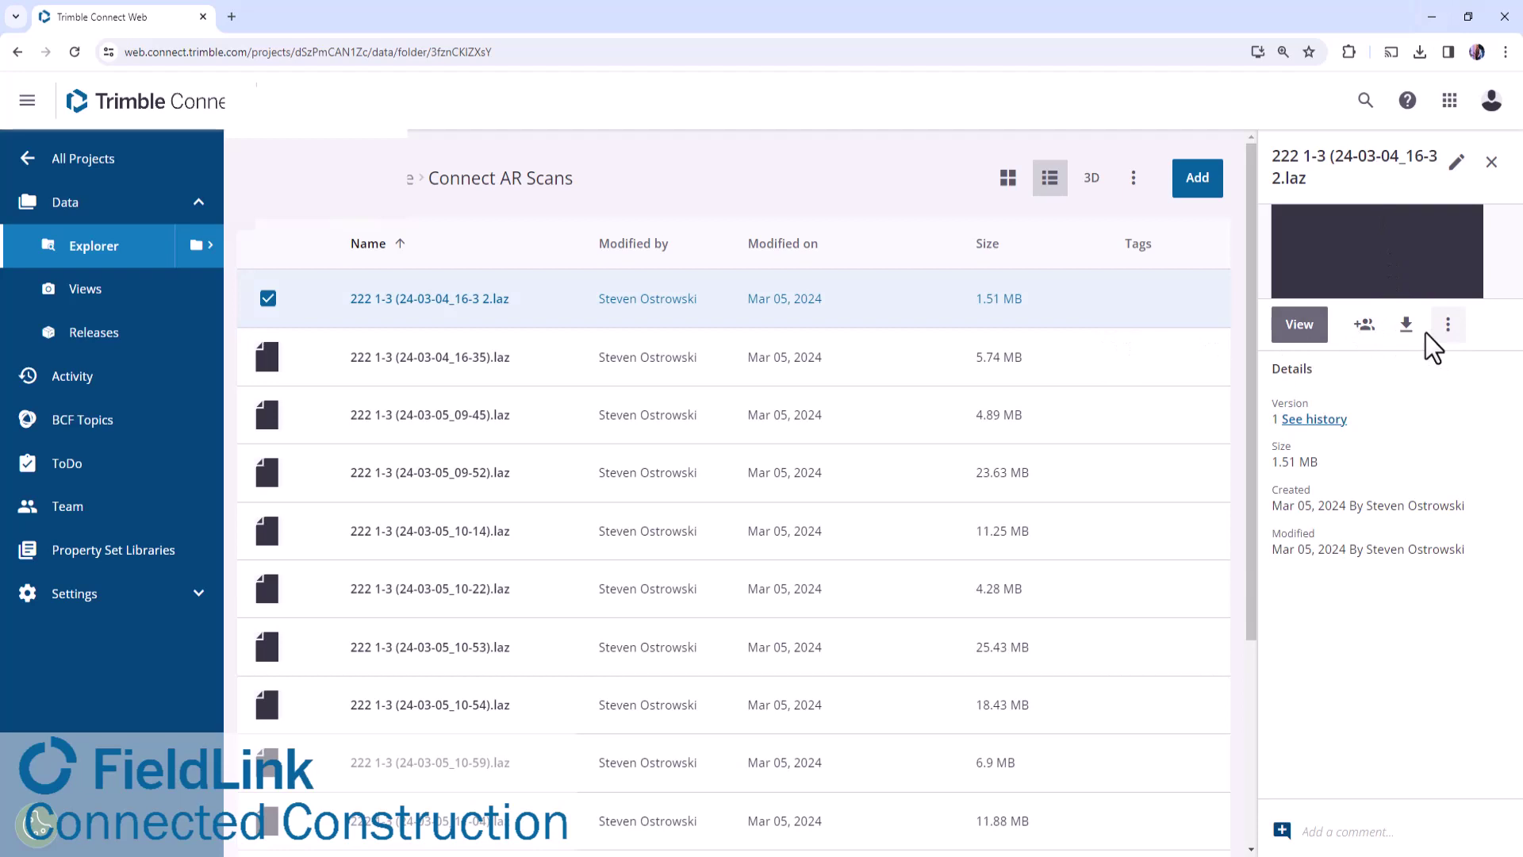
Switch to the desktop 3D viewer and orbit to a side elevation of the building.
{"action": "left_click", "coordinate": [1432, 17]}
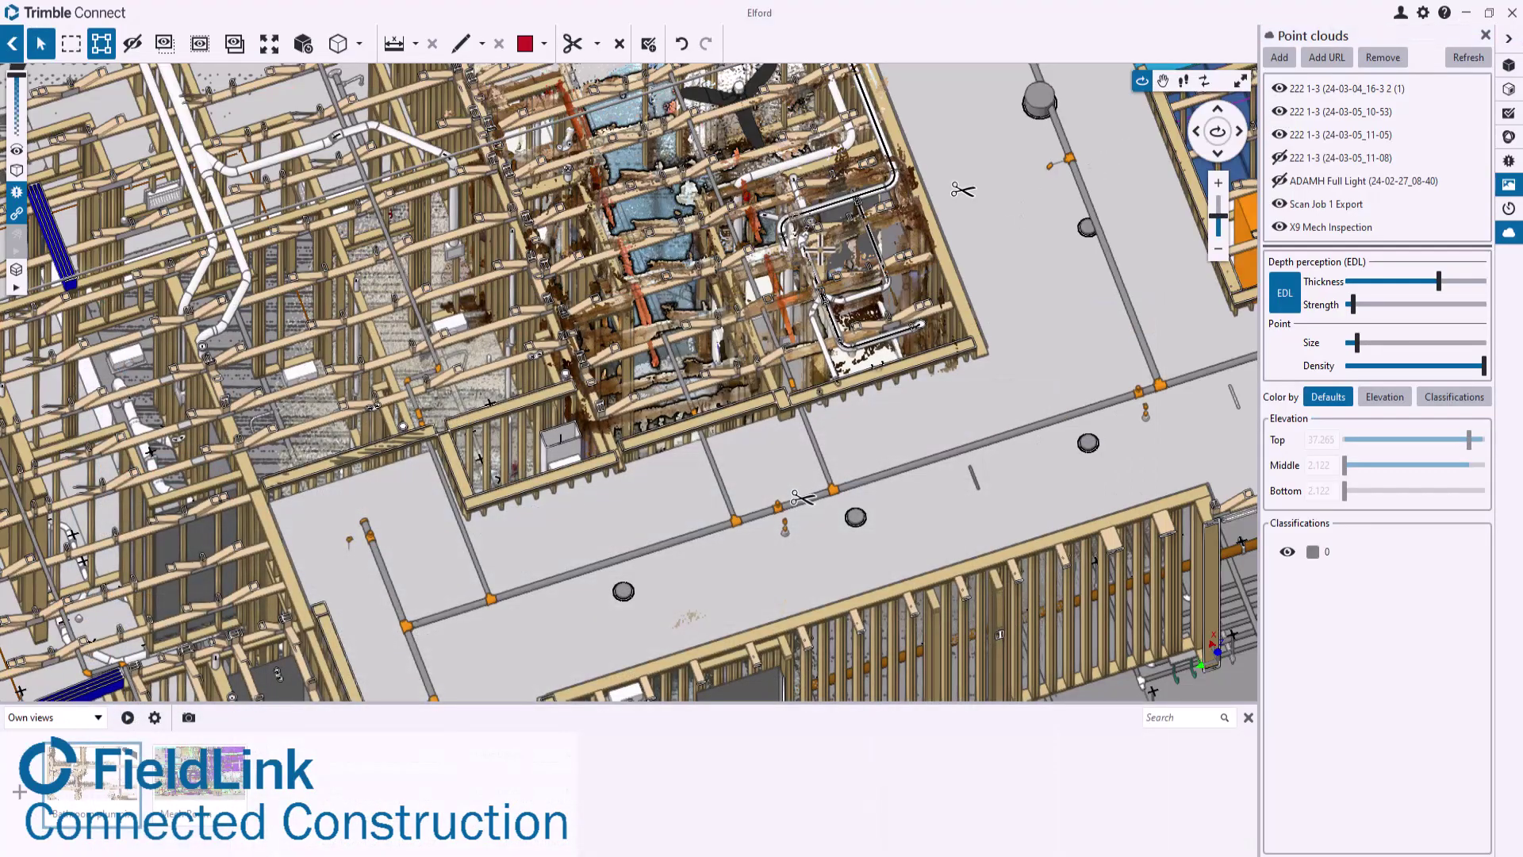
{"action": "scroll", "coordinate": [741, 251], "scroll_direction": "up", "scroll_amount": 6}
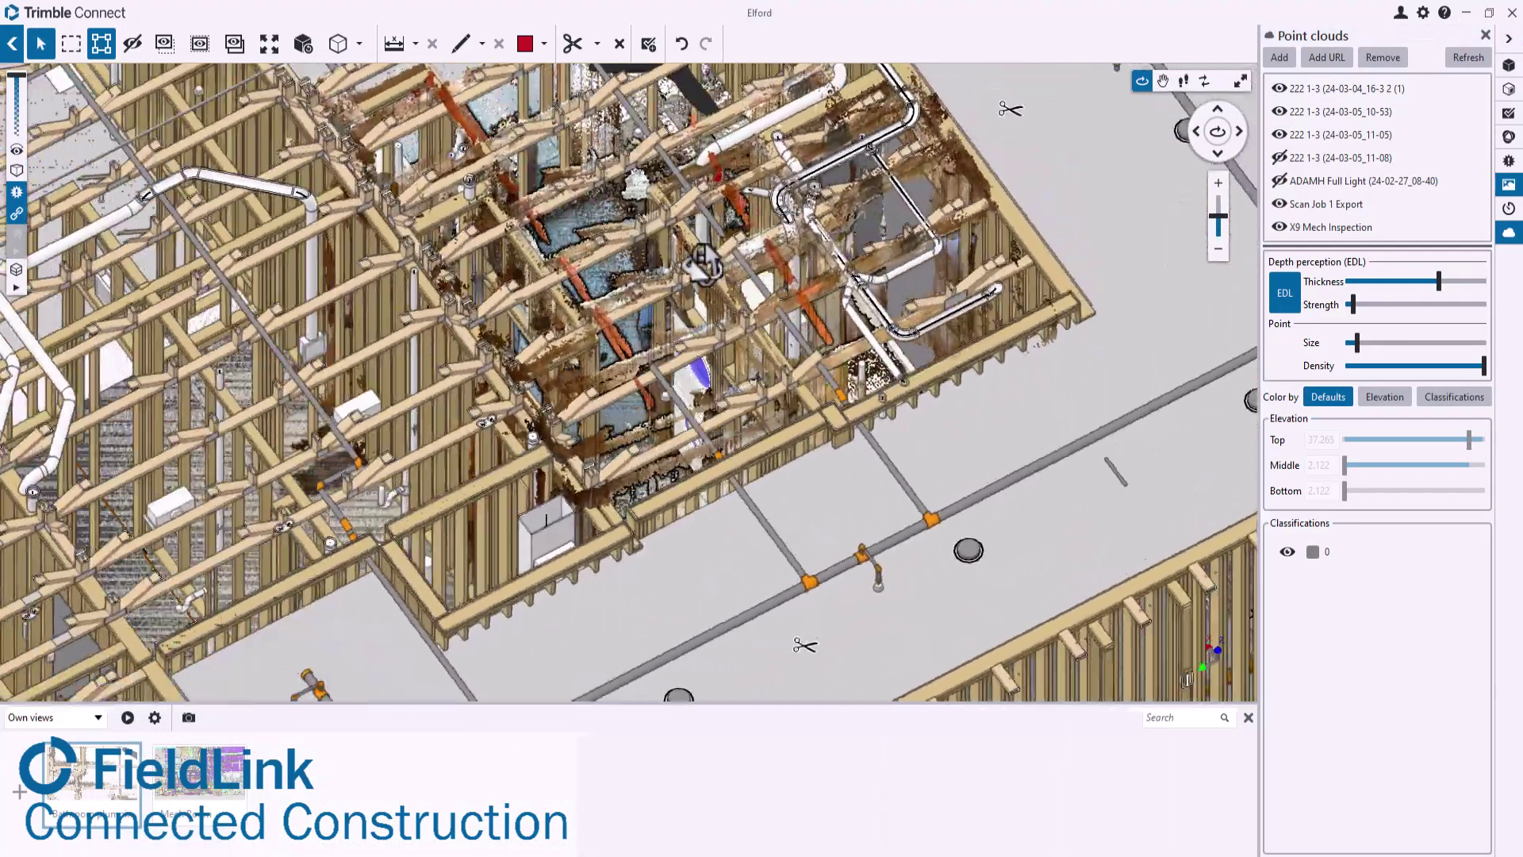
{"action": "mouse_move", "coordinate": [702, 264]}
{"action": "left_mouse_down"}
{"action": "mouse_move", "coordinate": [670, 151]}
{"action": "mouse_move", "coordinate": [697, 315]}
{"action": "mouse_move", "coordinate": [693, 291]}
{"action": "left_mouse_up"}
{"action": "scroll", "coordinate": [698, 314], "scroll_direction": "down", "scroll_amount": 5}
{"action": "scroll", "coordinate": [693, 291], "scroll_direction": "up", "scroll_amount": 10}
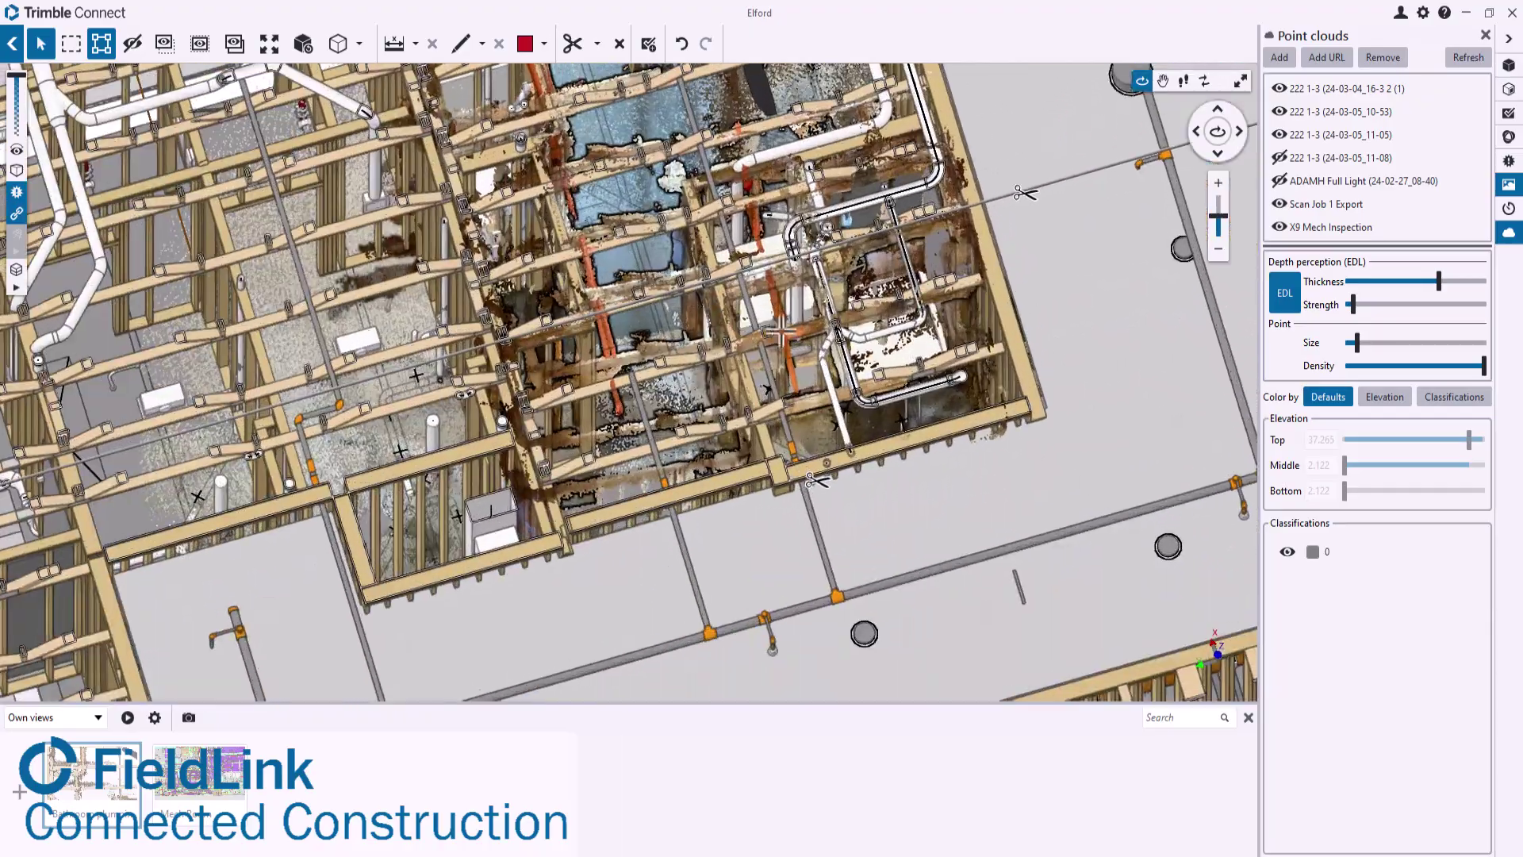
{"action": "scroll", "coordinate": [875, 363], "scroll_direction": "down", "scroll_amount": 8}
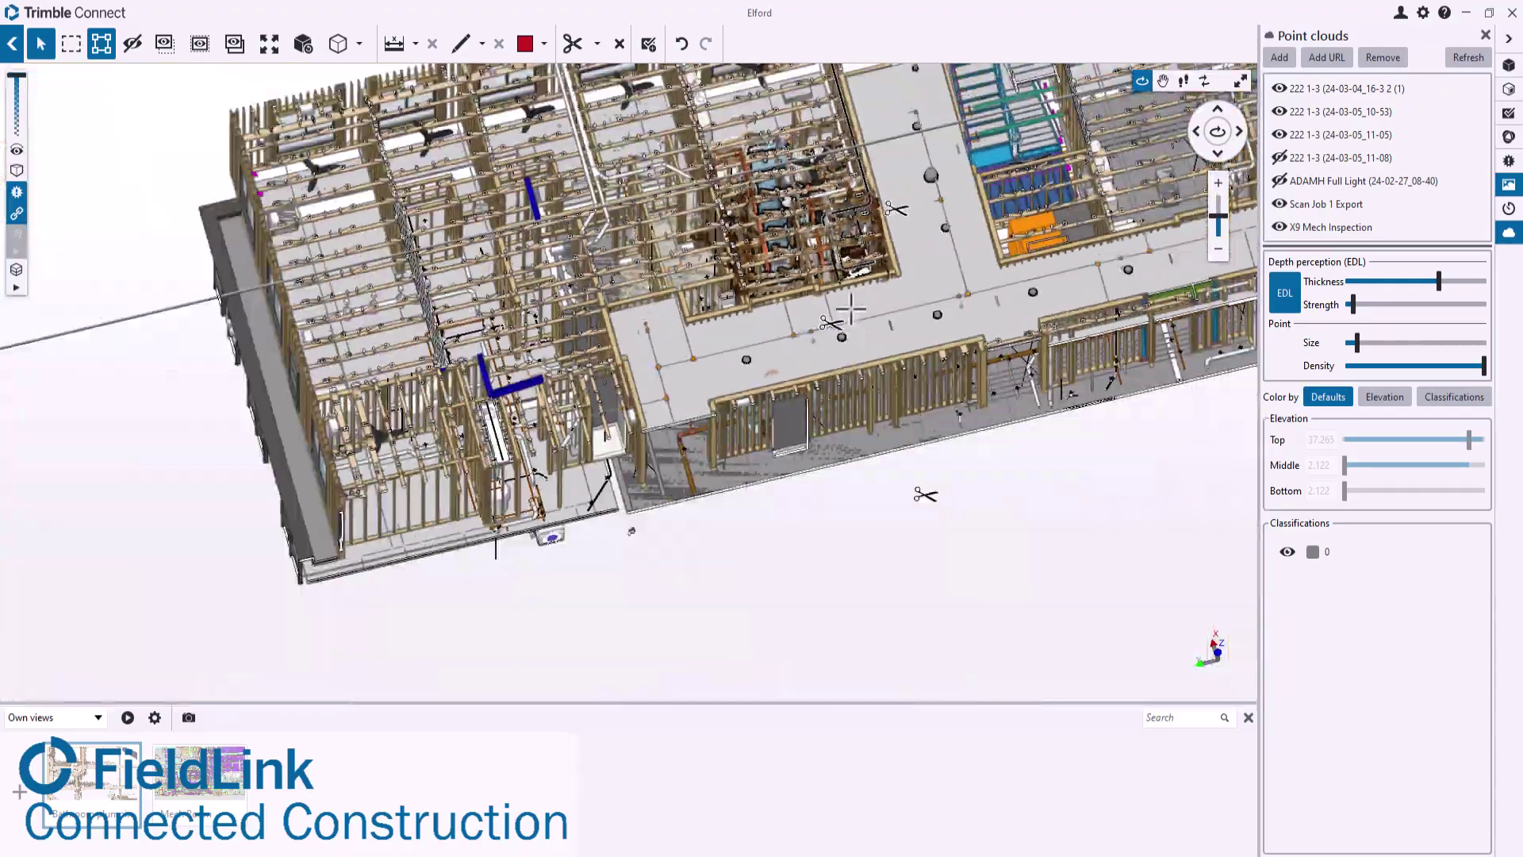
{"action": "left_click_drag", "start_coordinate": [851, 309], "coordinate": [794, 308]}
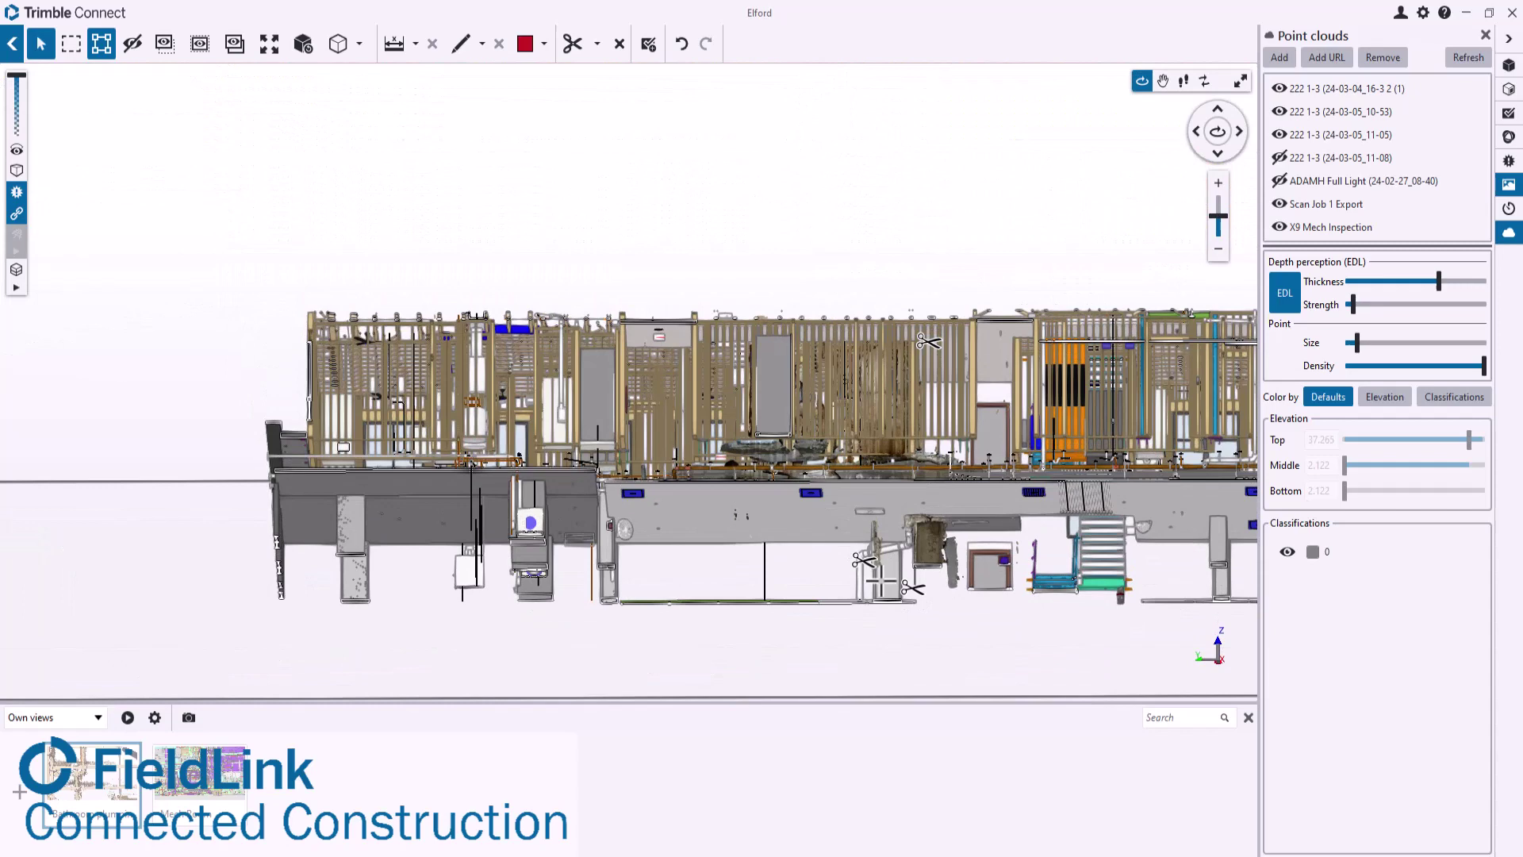
{"action": "scroll", "coordinate": [899, 548], "scroll_direction": "up", "scroll_amount": 4}
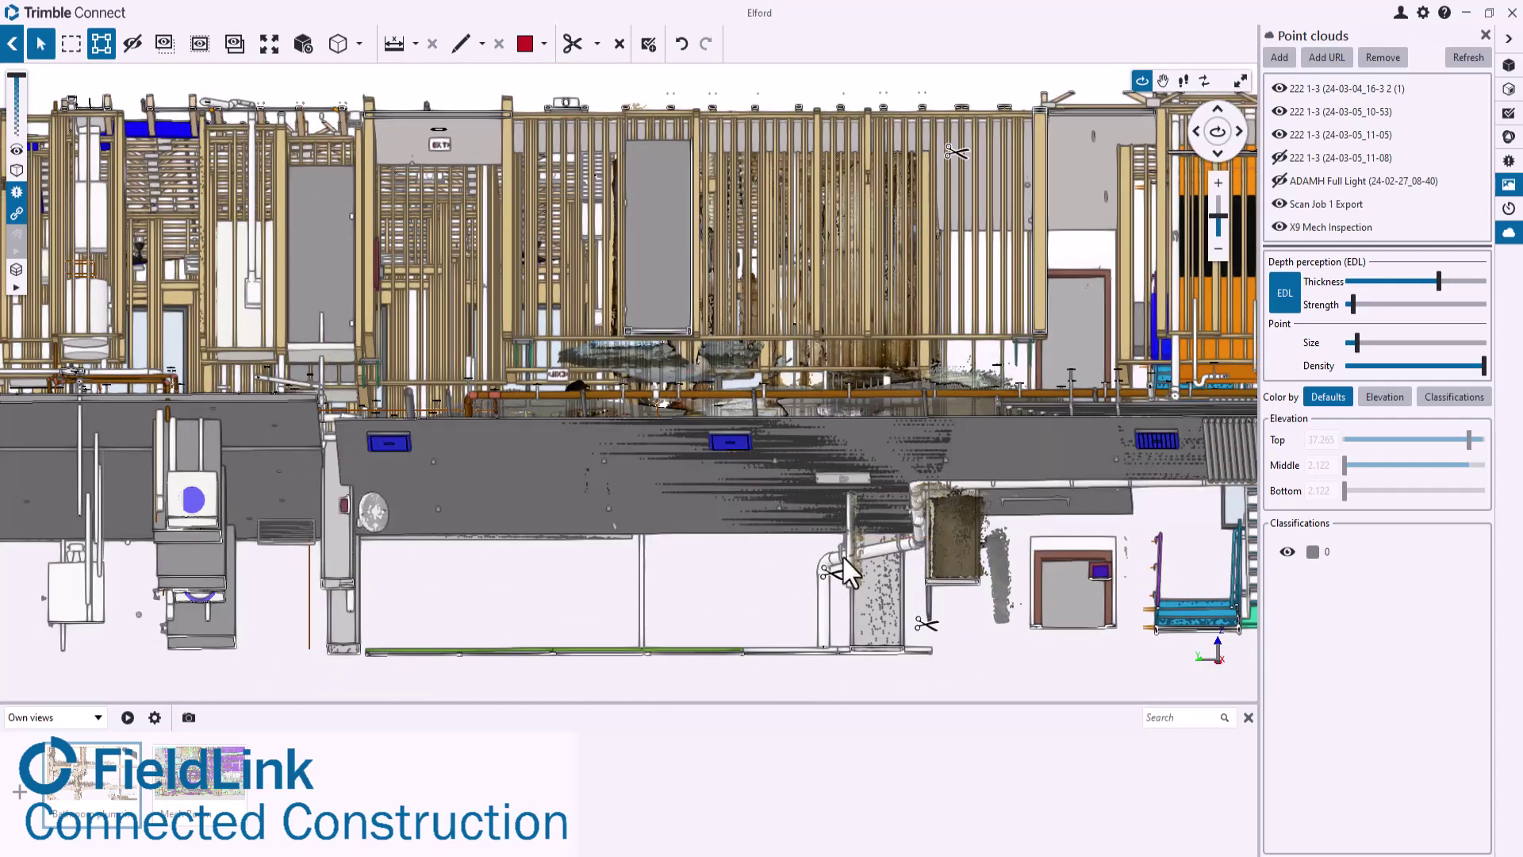
Hide both grey slabs to reveal the pipes and scanned point cloud behind them.
{"action": "left_click", "coordinate": [799, 504]}
{"action": "left_click", "coordinate": [781, 555]}
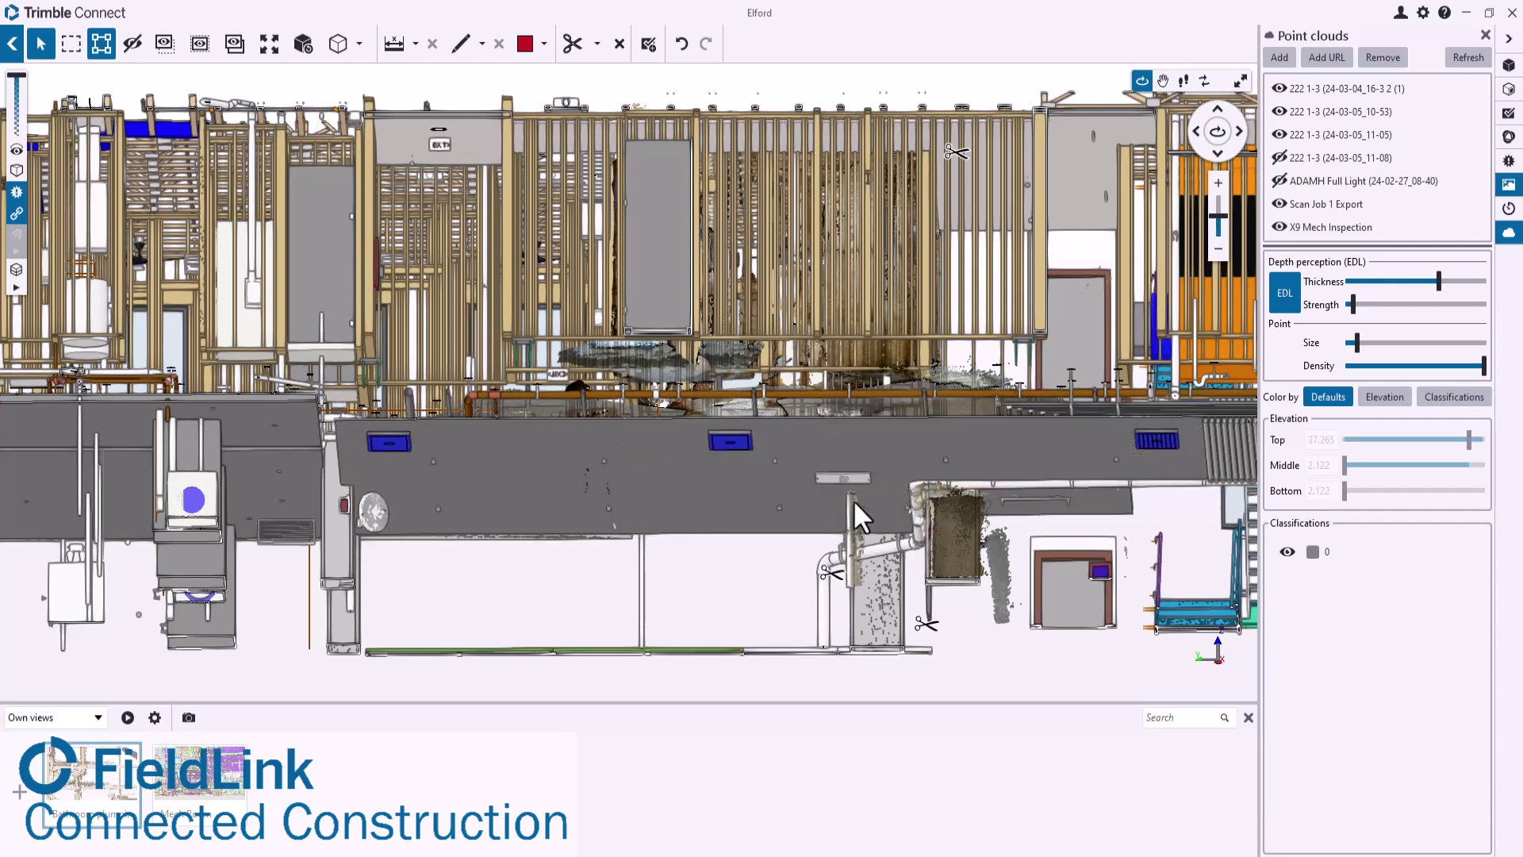
{"action": "left_click", "coordinate": [803, 489]}
{"action": "left_click", "coordinate": [778, 542]}
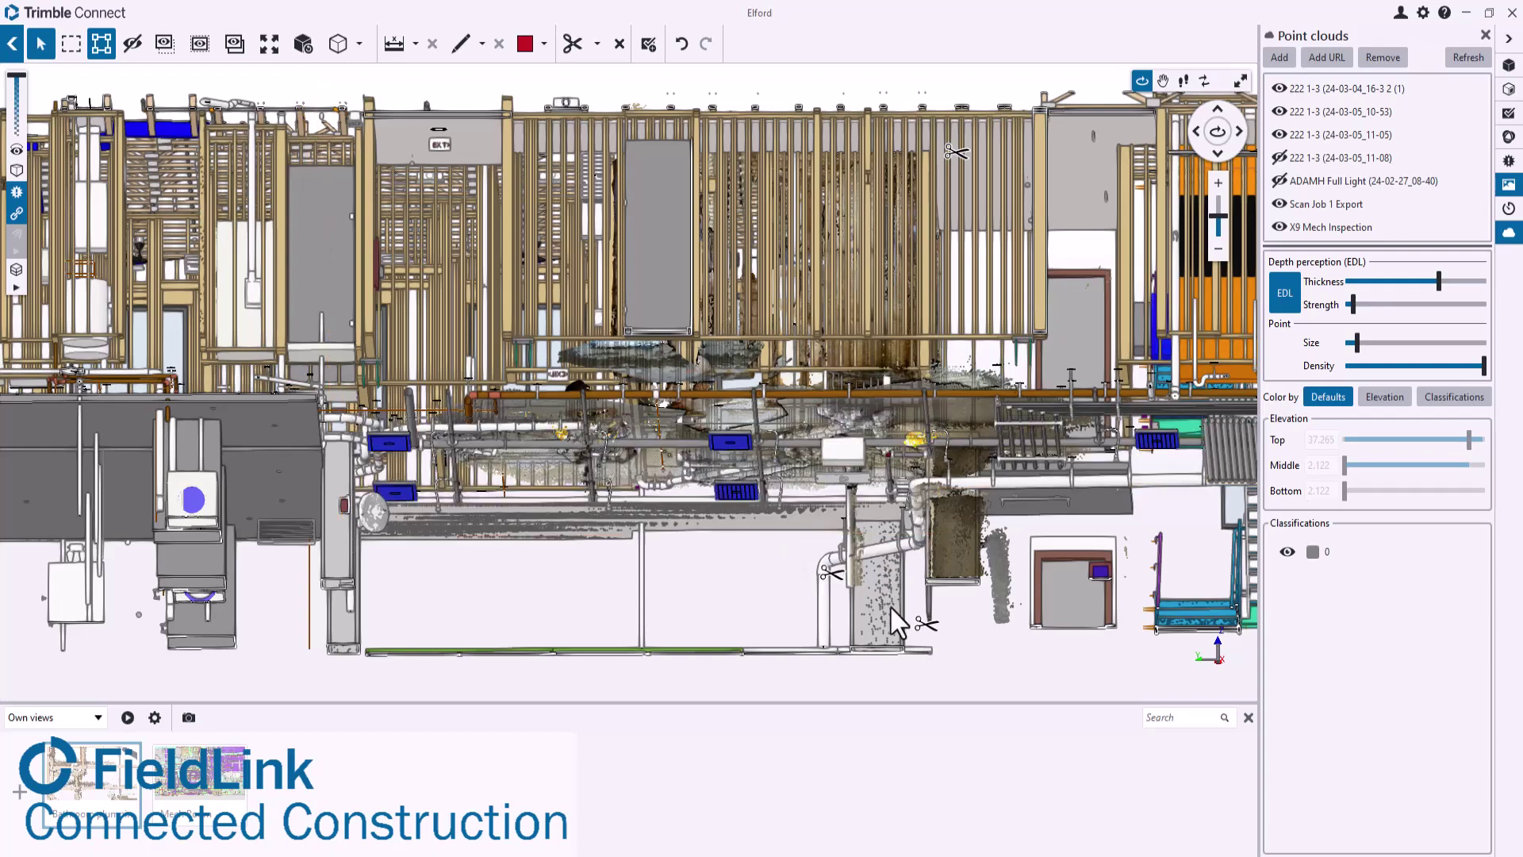
{"action": "left_click_drag", "start_coordinate": [802, 437], "coordinate": [782, 480]}
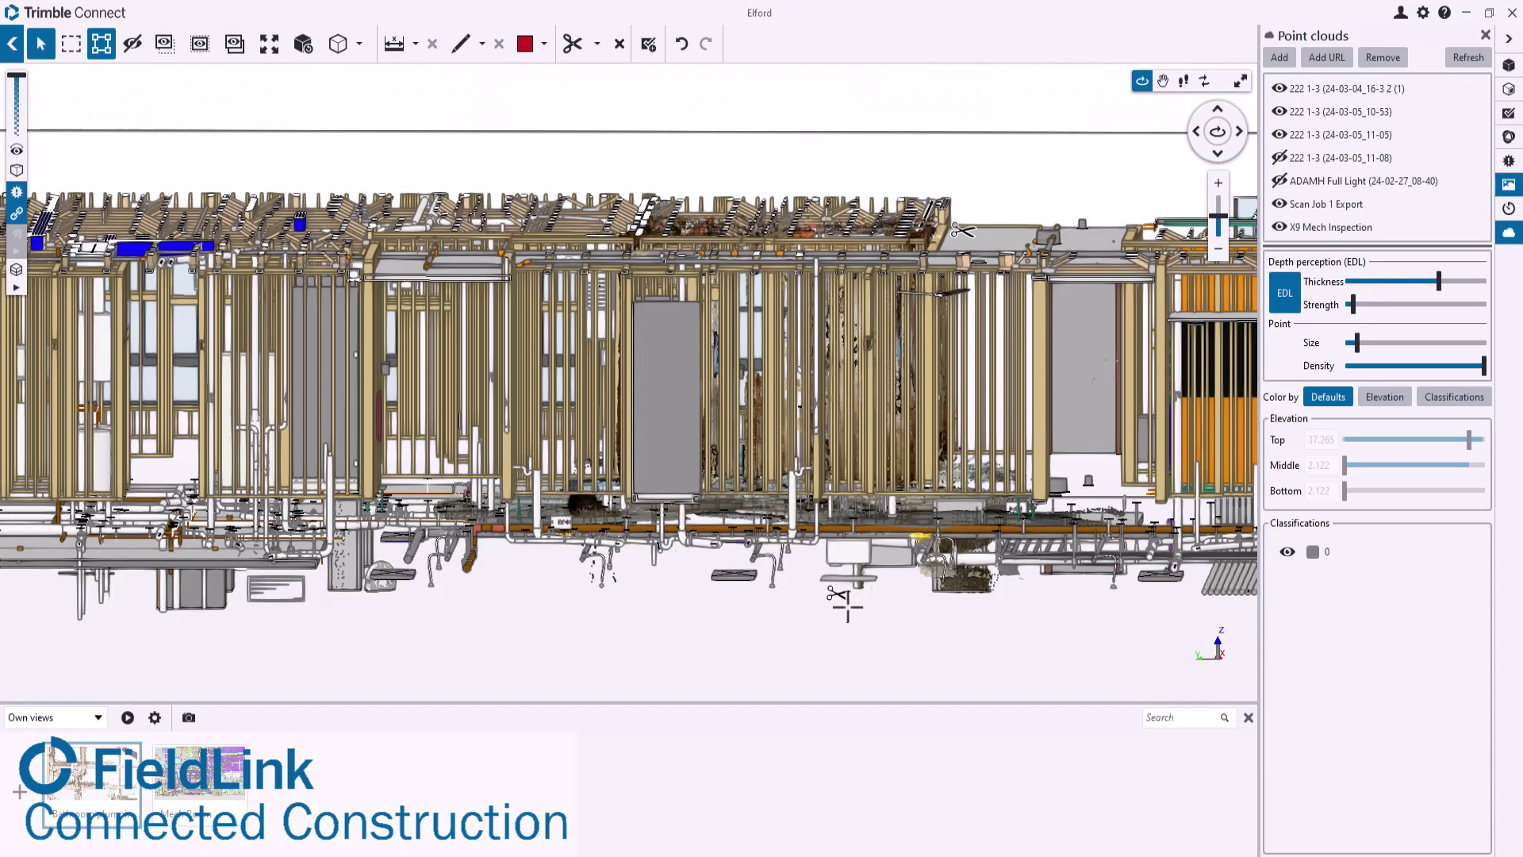
Clip the model with the section plane and zoom into a top-down view of the pipe runs.
{"action": "left_click_drag", "start_coordinate": [842, 595], "coordinate": [832, 311]}
{"action": "left_click_drag", "start_coordinate": [674, 238], "coordinate": [948, 644]}
{"action": "scroll", "coordinate": [948, 645], "scroll_direction": "up", "scroll_amount": 5}
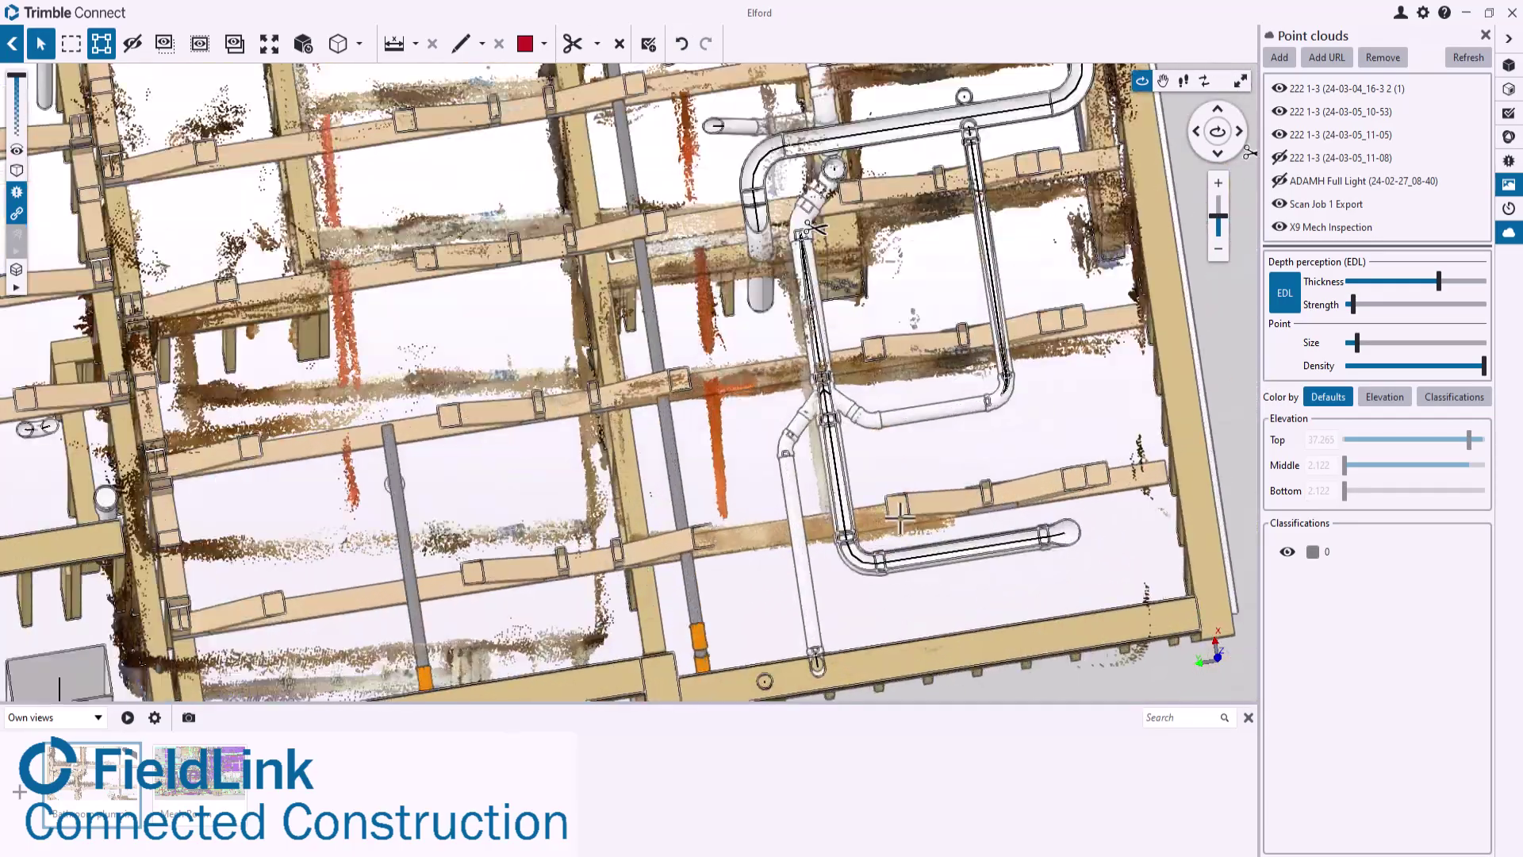
{"action": "left_click_drag", "start_coordinate": [899, 518], "coordinate": [855, 222]}
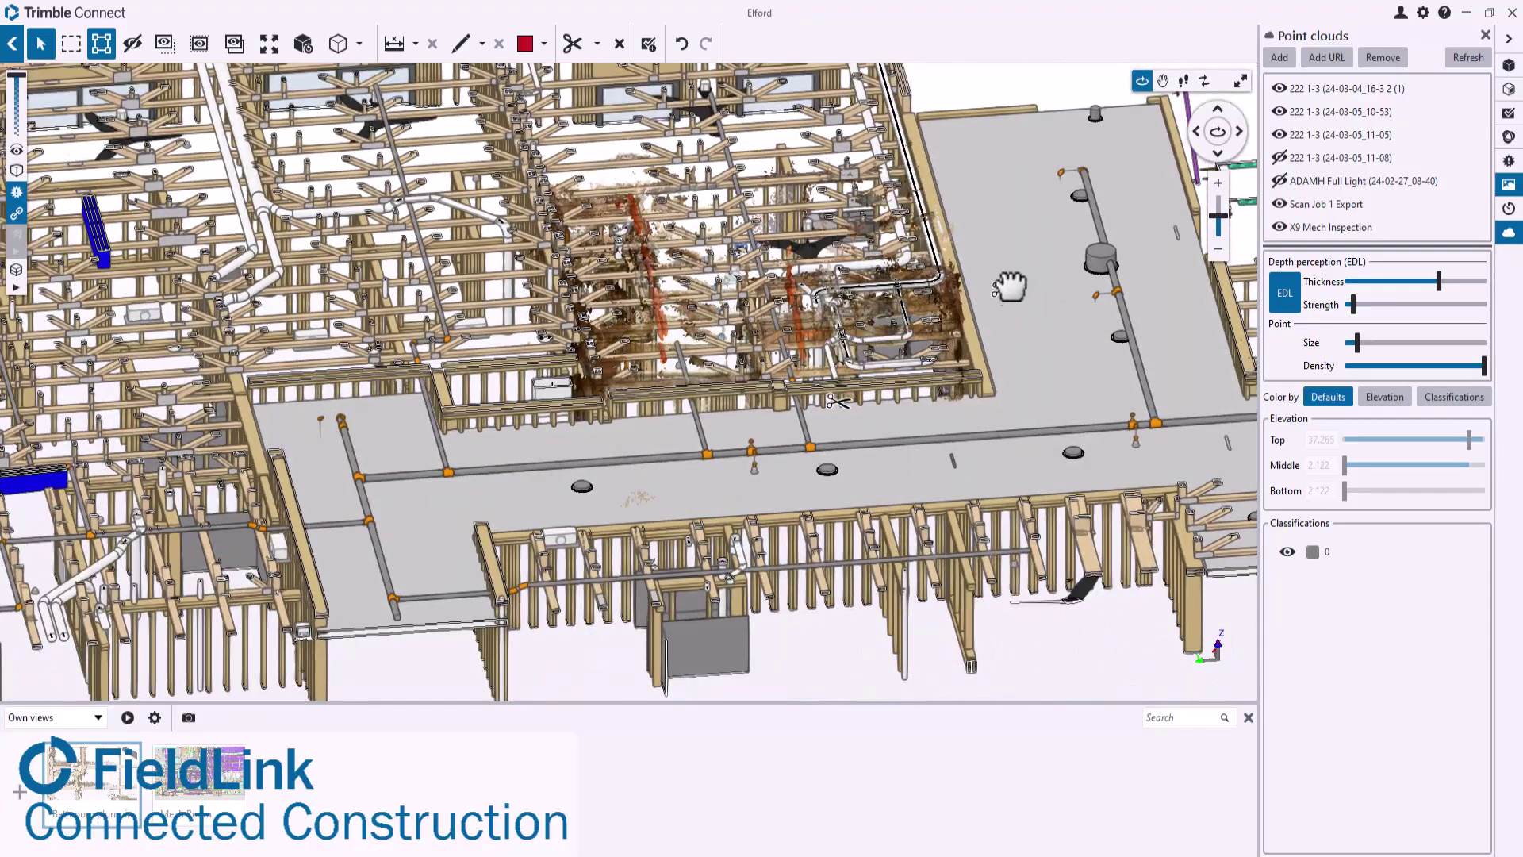
{"action": "left_click_drag", "start_coordinate": [1010, 288], "coordinate": [1003, 278]}
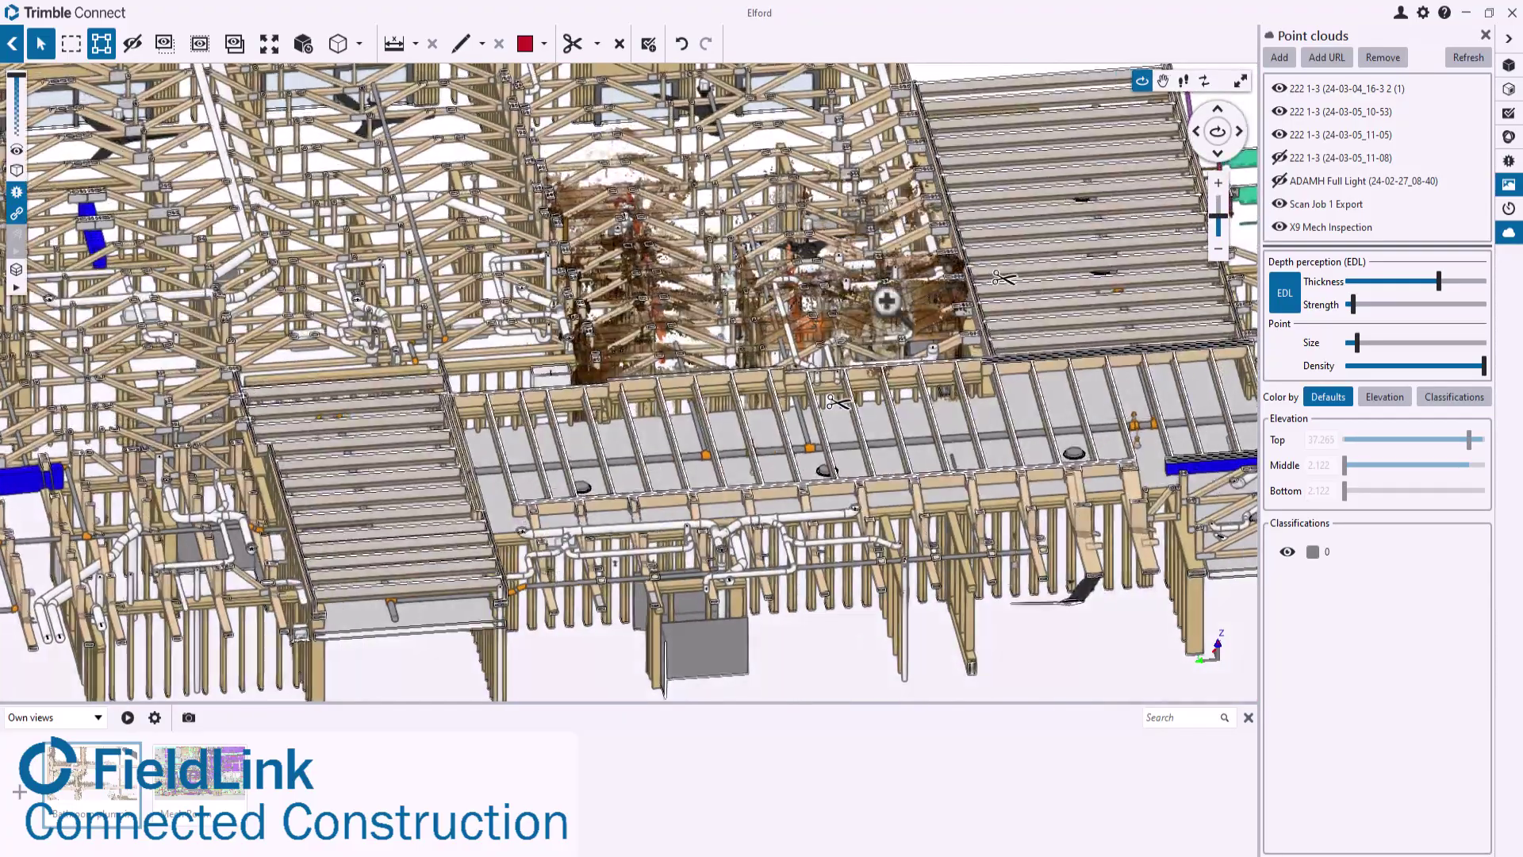
{"action": "scroll", "coordinate": [887, 301], "scroll_direction": "up", "scroll_amount": 5}
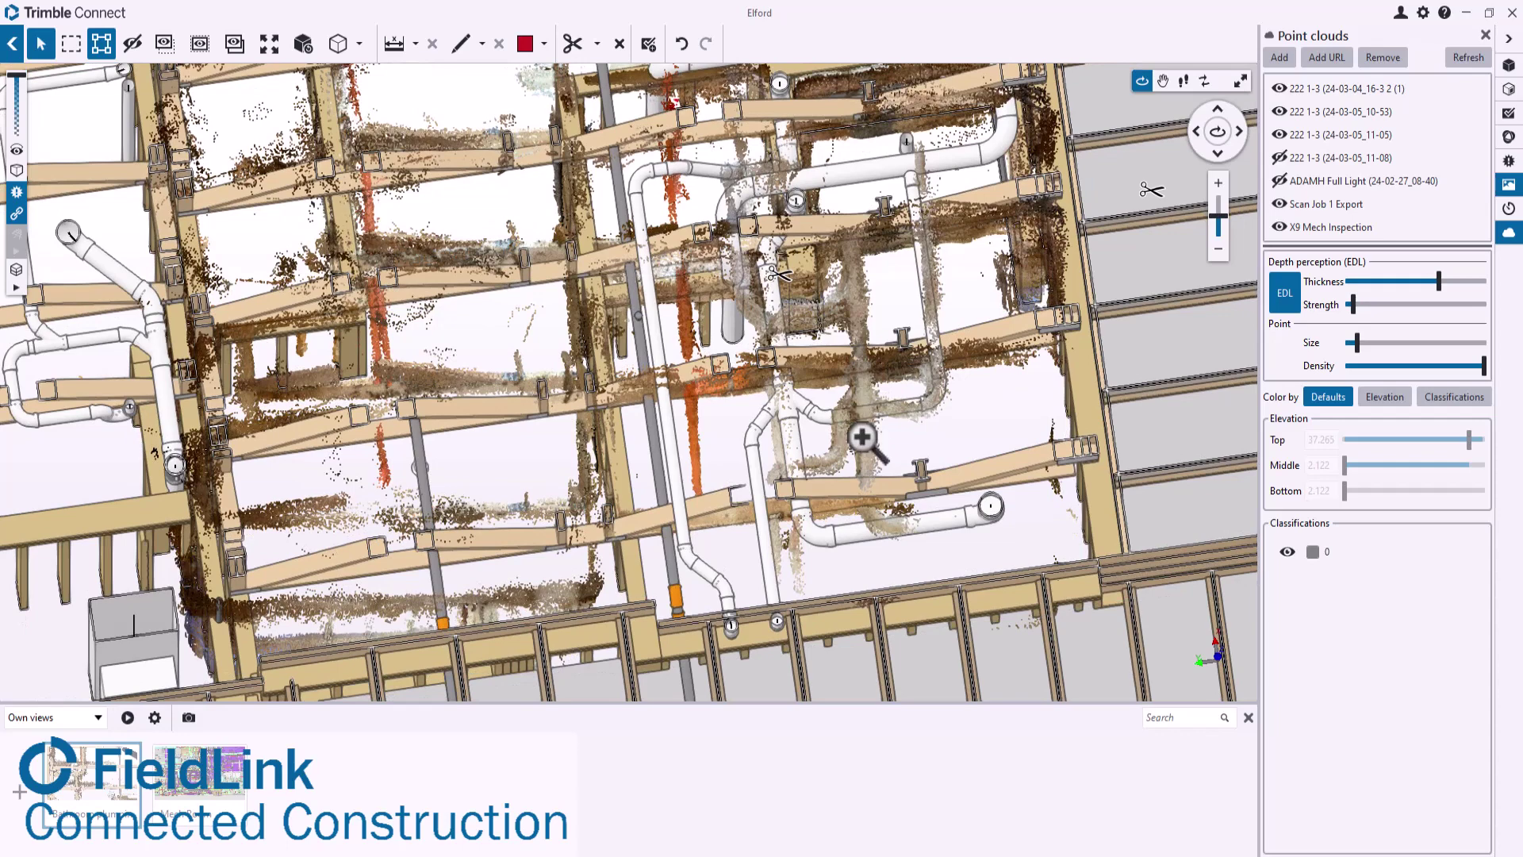
{"action": "scroll", "coordinate": [864, 438], "scroll_direction": "up", "scroll_amount": 2}
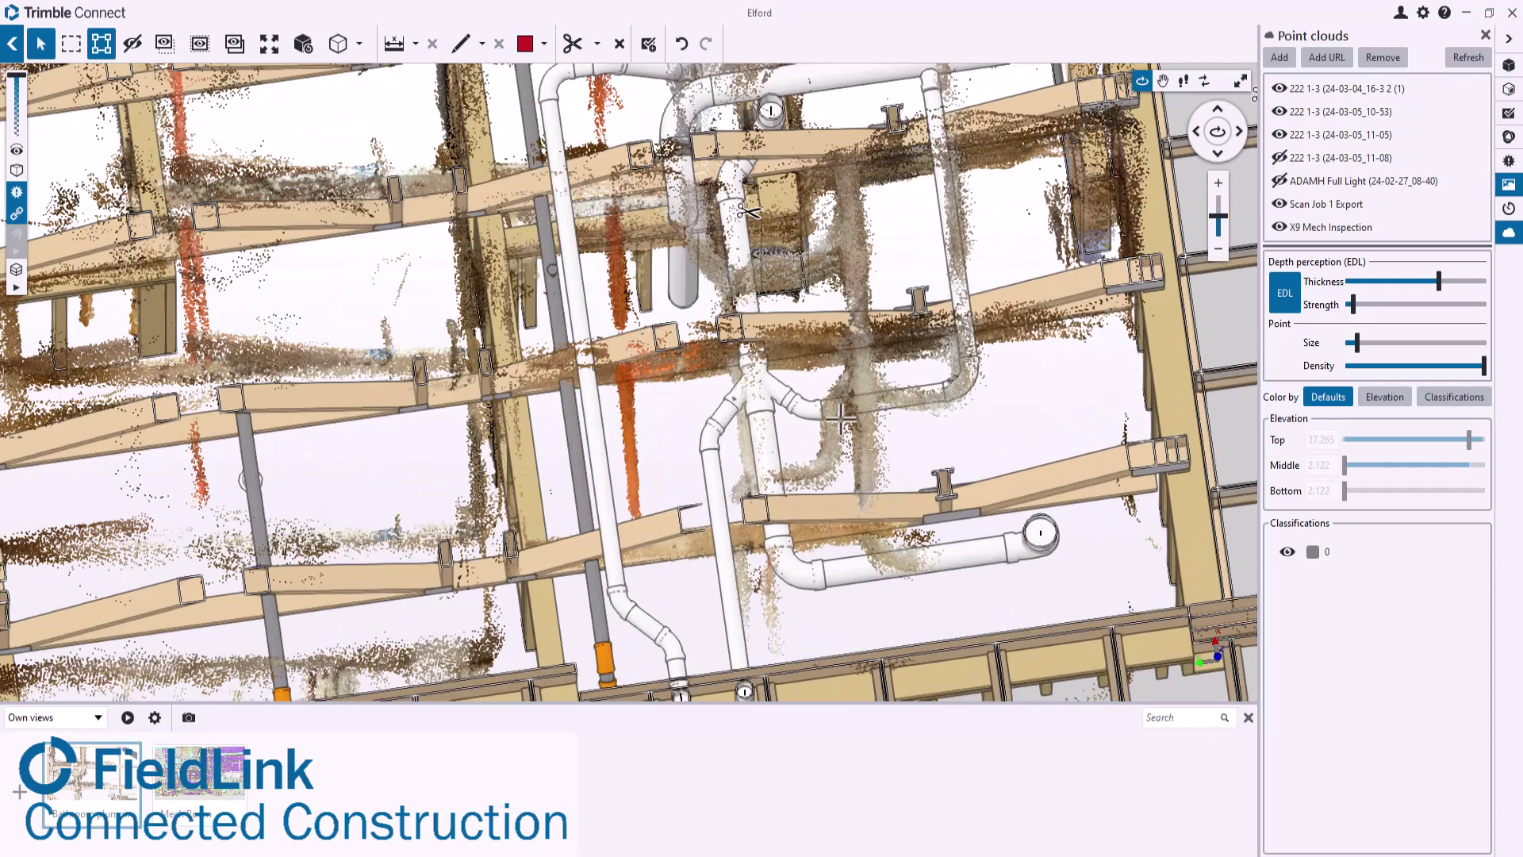
Measure the 1'2"3/4 distance from a modelled pipe to the scanned point cloud.
{"action": "left_click", "coordinate": [395, 44]}
{"action": "left_click", "coordinate": [769, 457]}
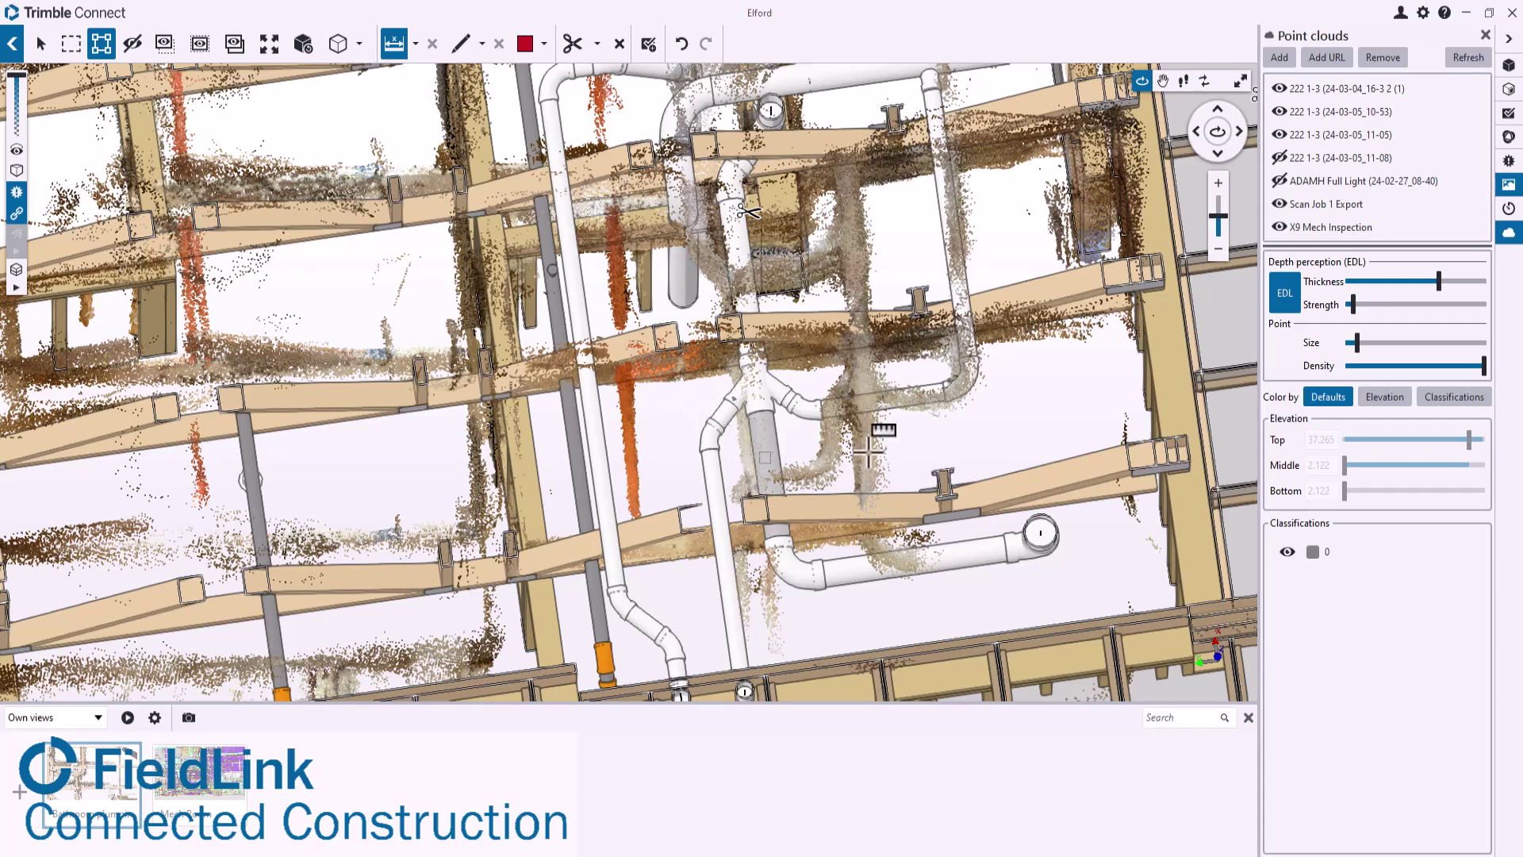
{"action": "left_click", "coordinate": [866, 447]}
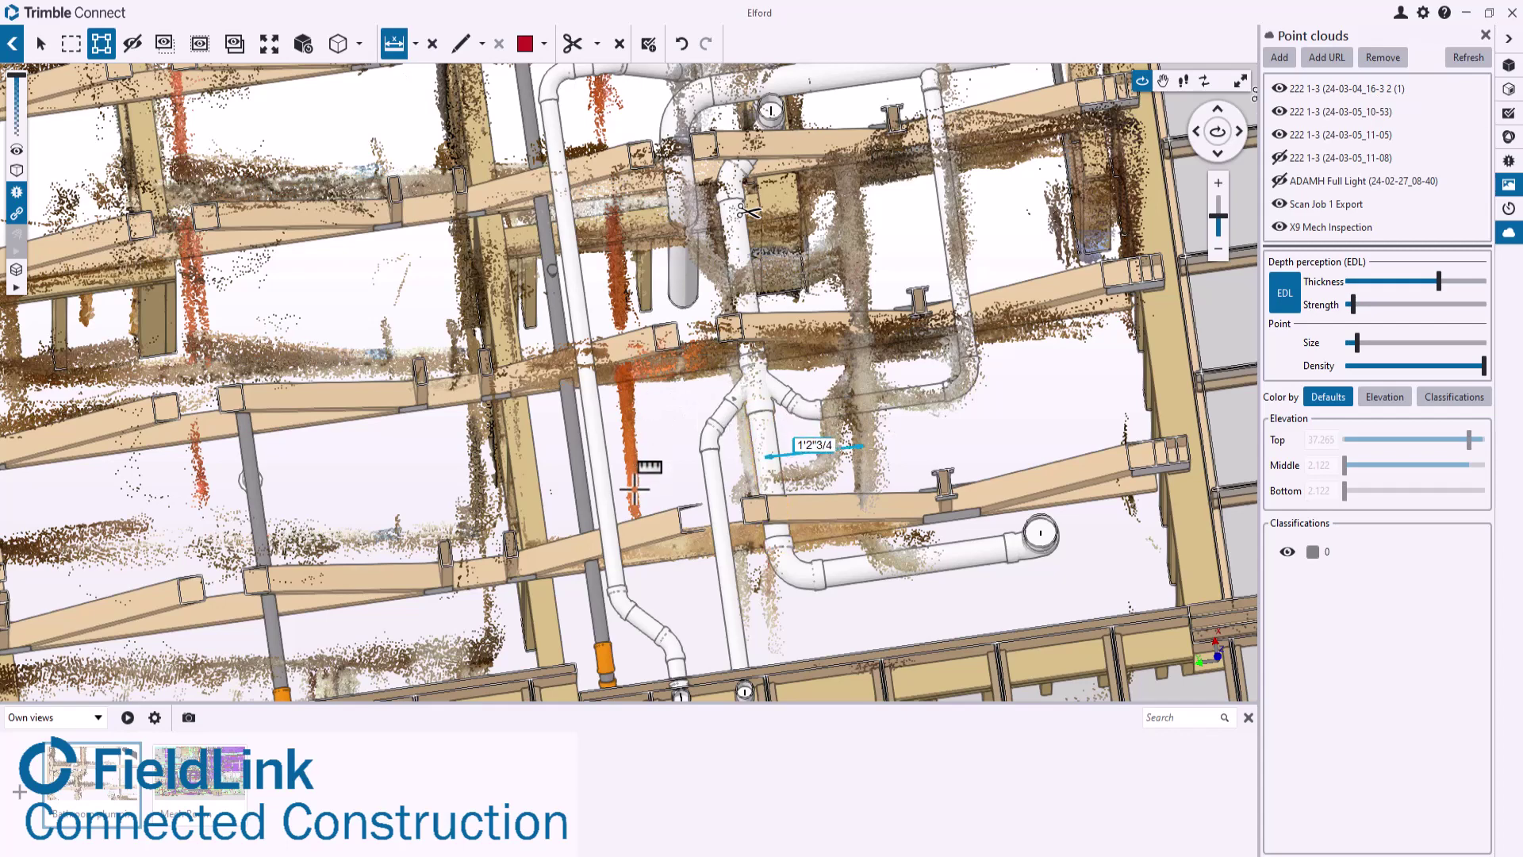
Zoom out and back in to frame the ceiling-fan area among trusses, walls and pipes.
{"action": "scroll", "coordinate": [877, 381], "scroll_direction": "down", "scroll_amount": 5}
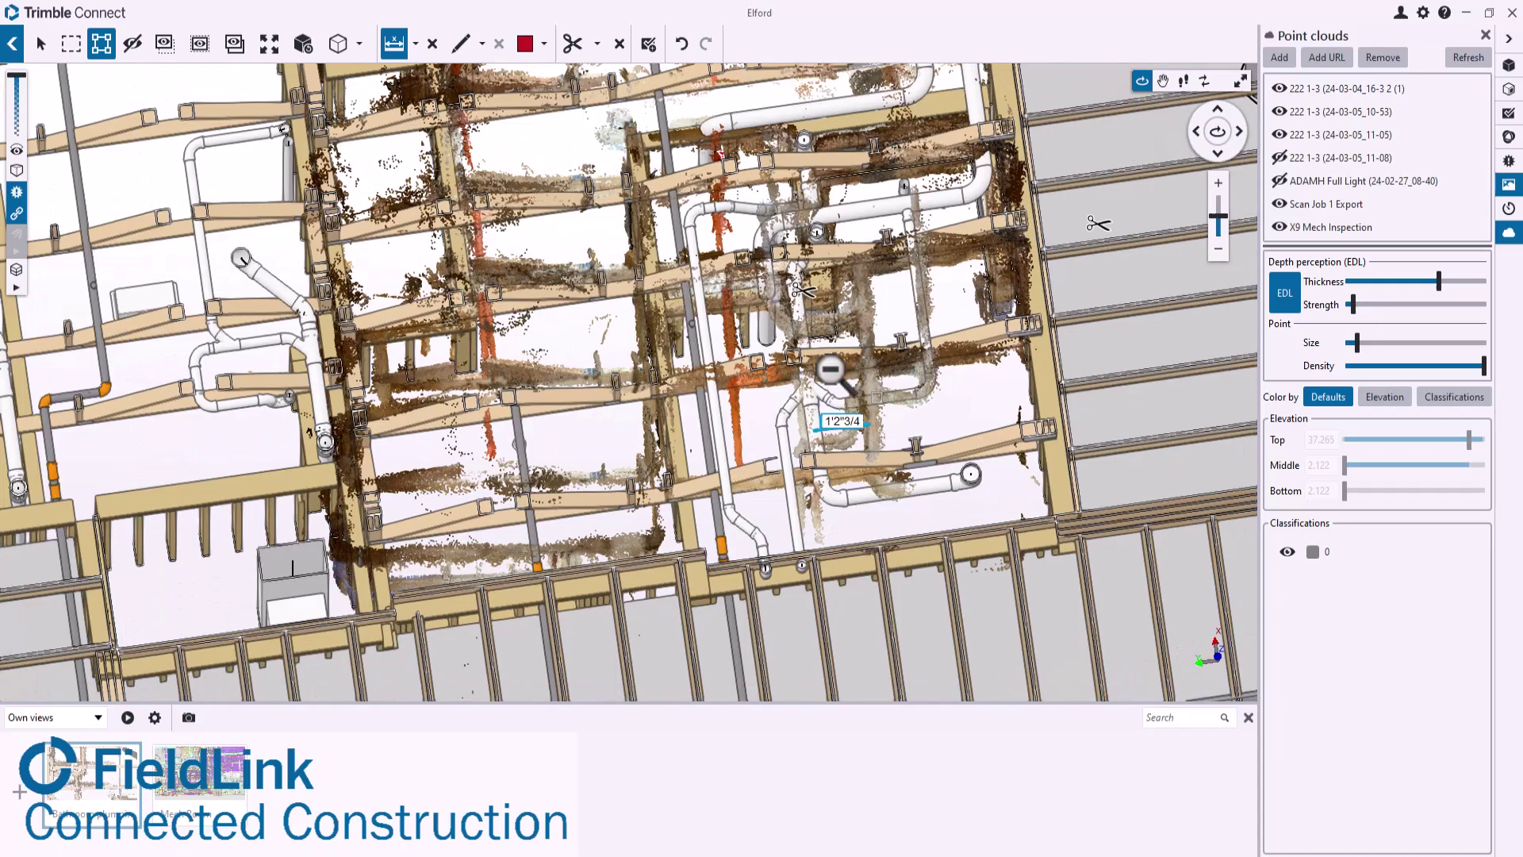
{"action": "scroll", "coordinate": [877, 380], "scroll_direction": "down", "scroll_amount": 2}
{"action": "scroll", "coordinate": [523, 270], "scroll_direction": "up", "scroll_amount": 6}
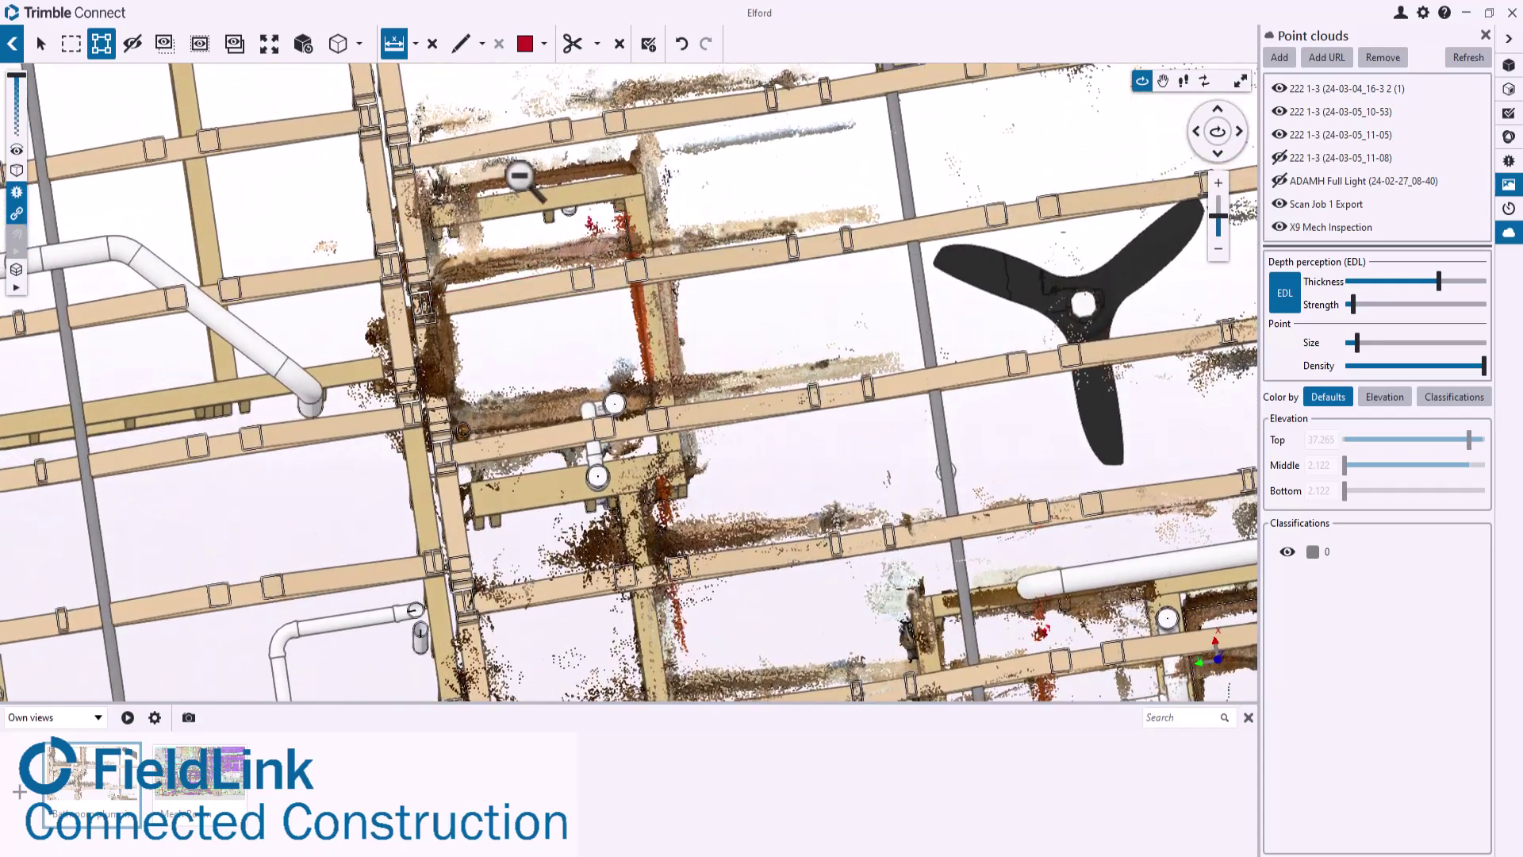
{"action": "scroll", "coordinate": [517, 171], "scroll_direction": "down", "scroll_amount": 3}
{"action": "scroll", "coordinate": [626, 187], "scroll_direction": "down", "scroll_amount": 3}
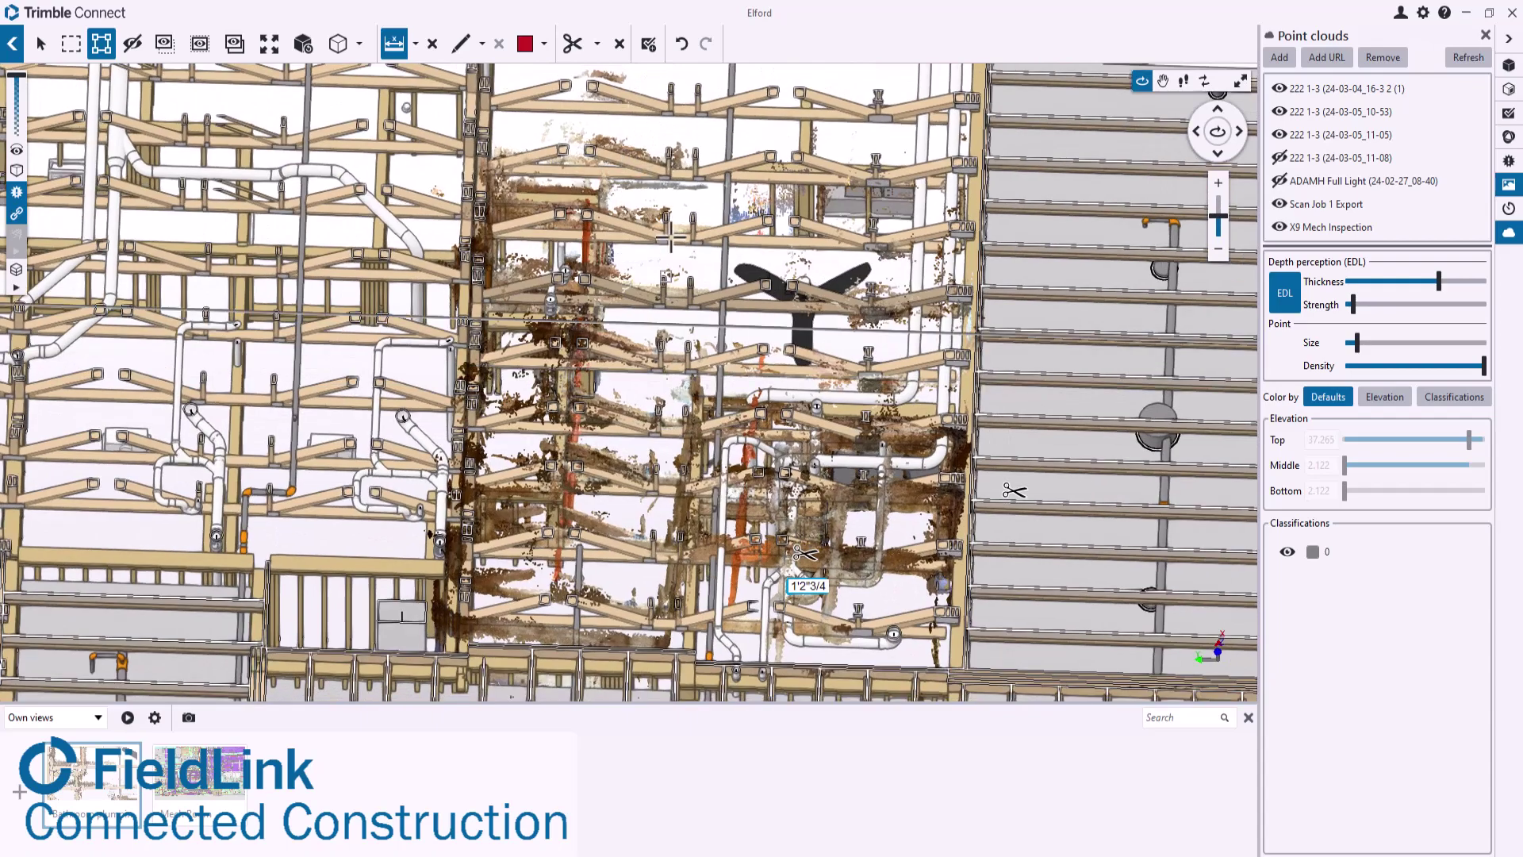
{"action": "scroll", "coordinate": [671, 238], "scroll_direction": "down", "scroll_amount": 3}
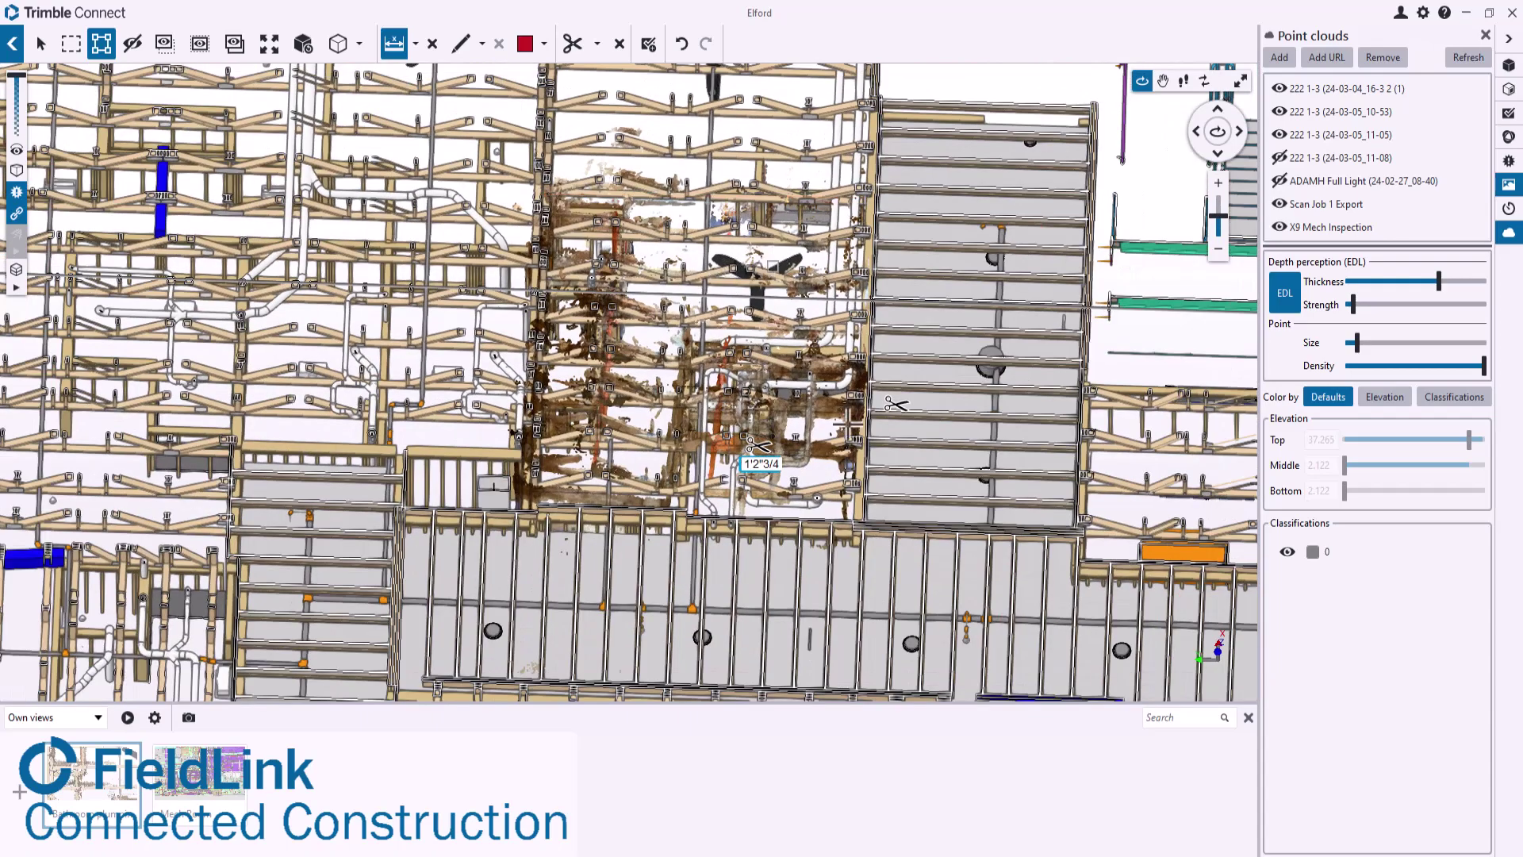
{"action": "scroll", "coordinate": [791, 428], "scroll_direction": "up", "scroll_amount": 3}
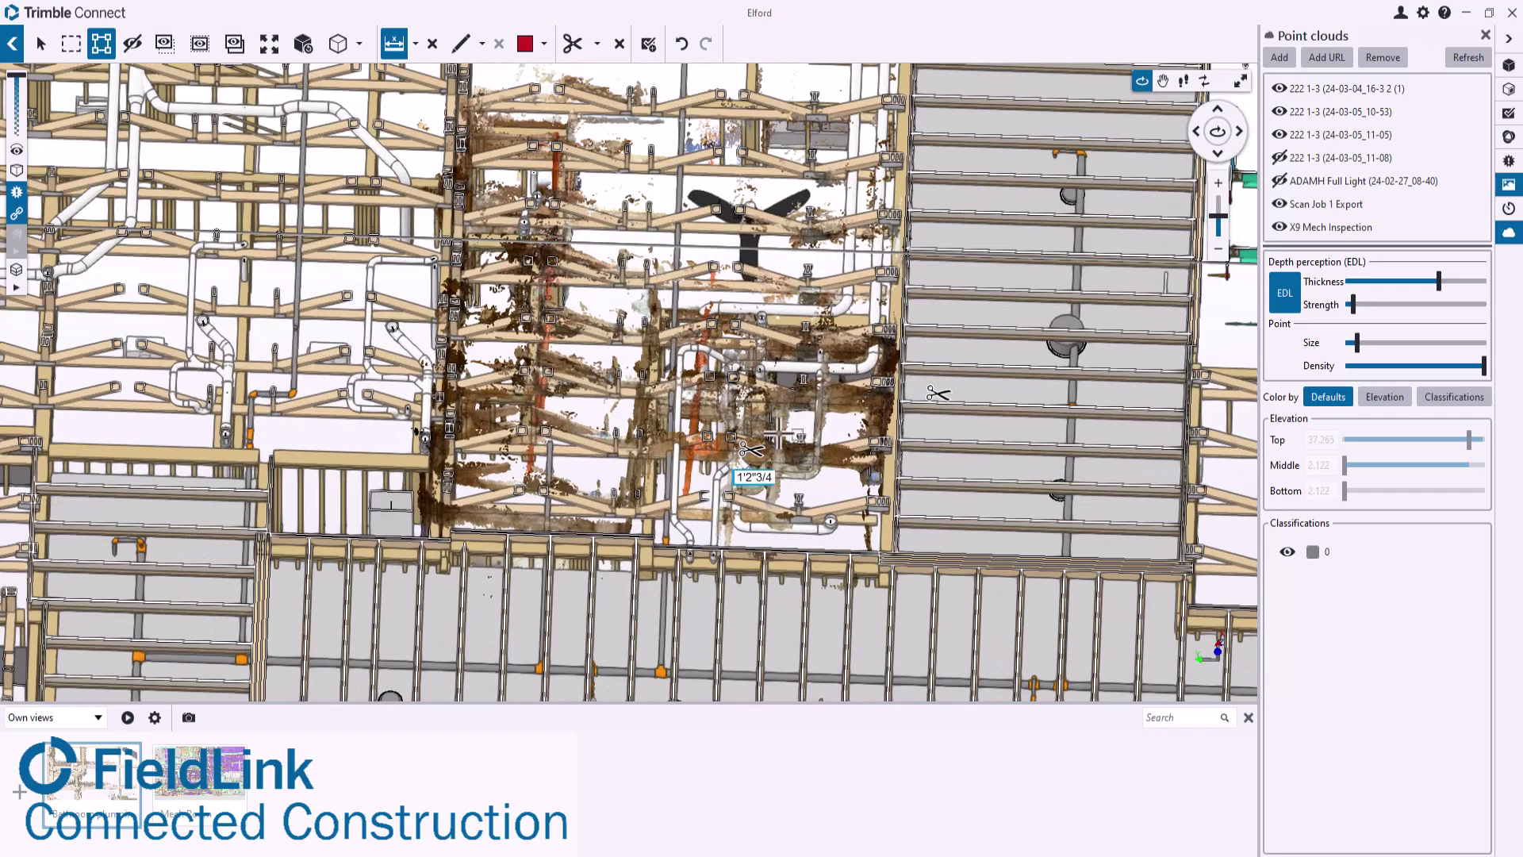
Orbit the model to an oblique view of the scanned ceiling-fan area.
{"action": "left_click_drag", "start_coordinate": [791, 412], "coordinate": [820, 397]}
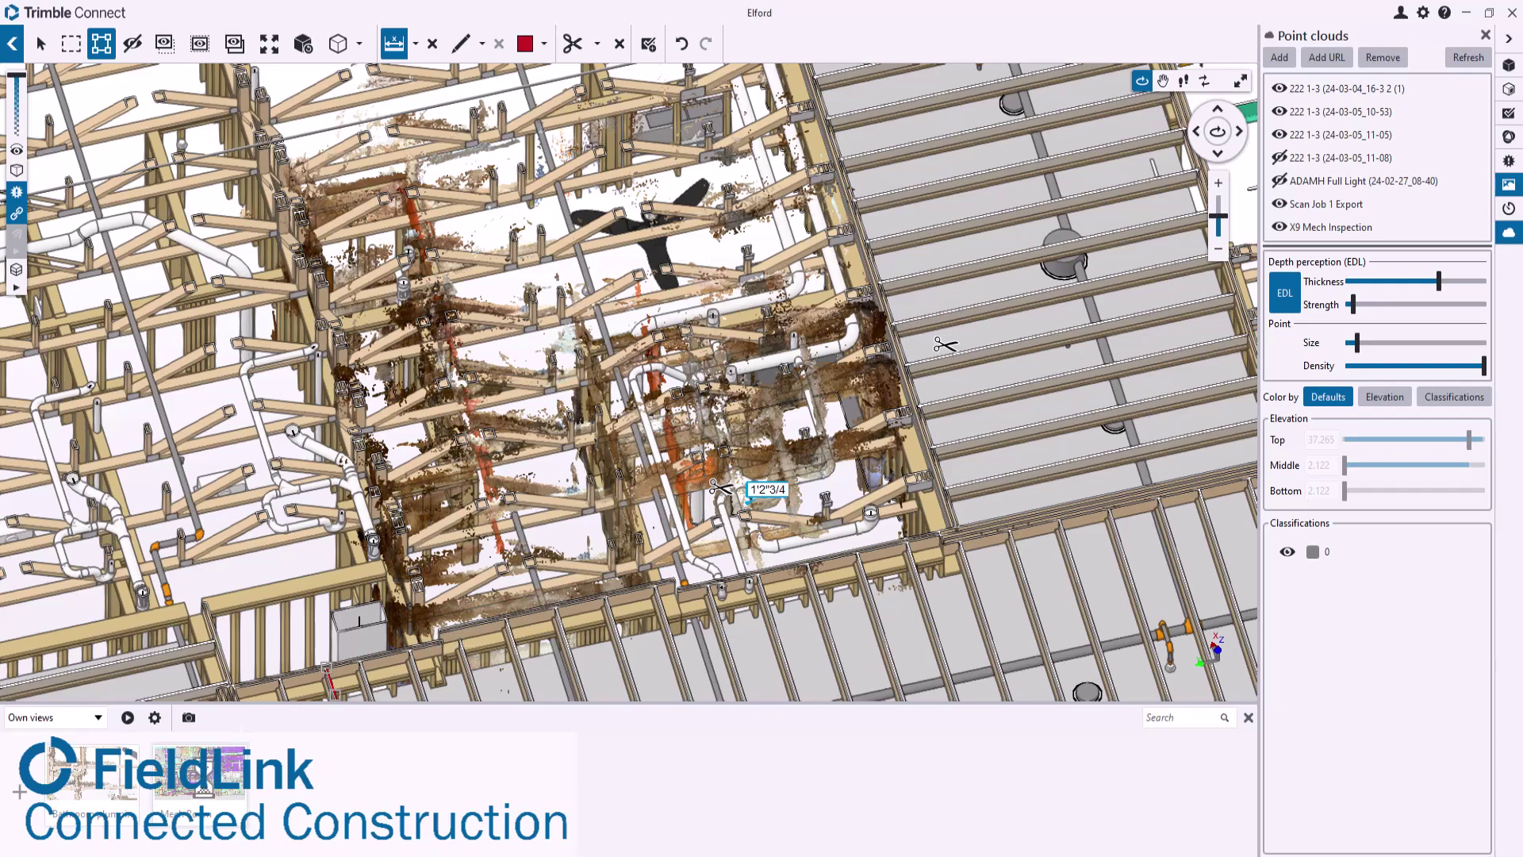
Jump to the second saved Own view and zoom in on the purple ductwork and red pipe.
{"action": "left_click", "coordinate": [207, 790]}
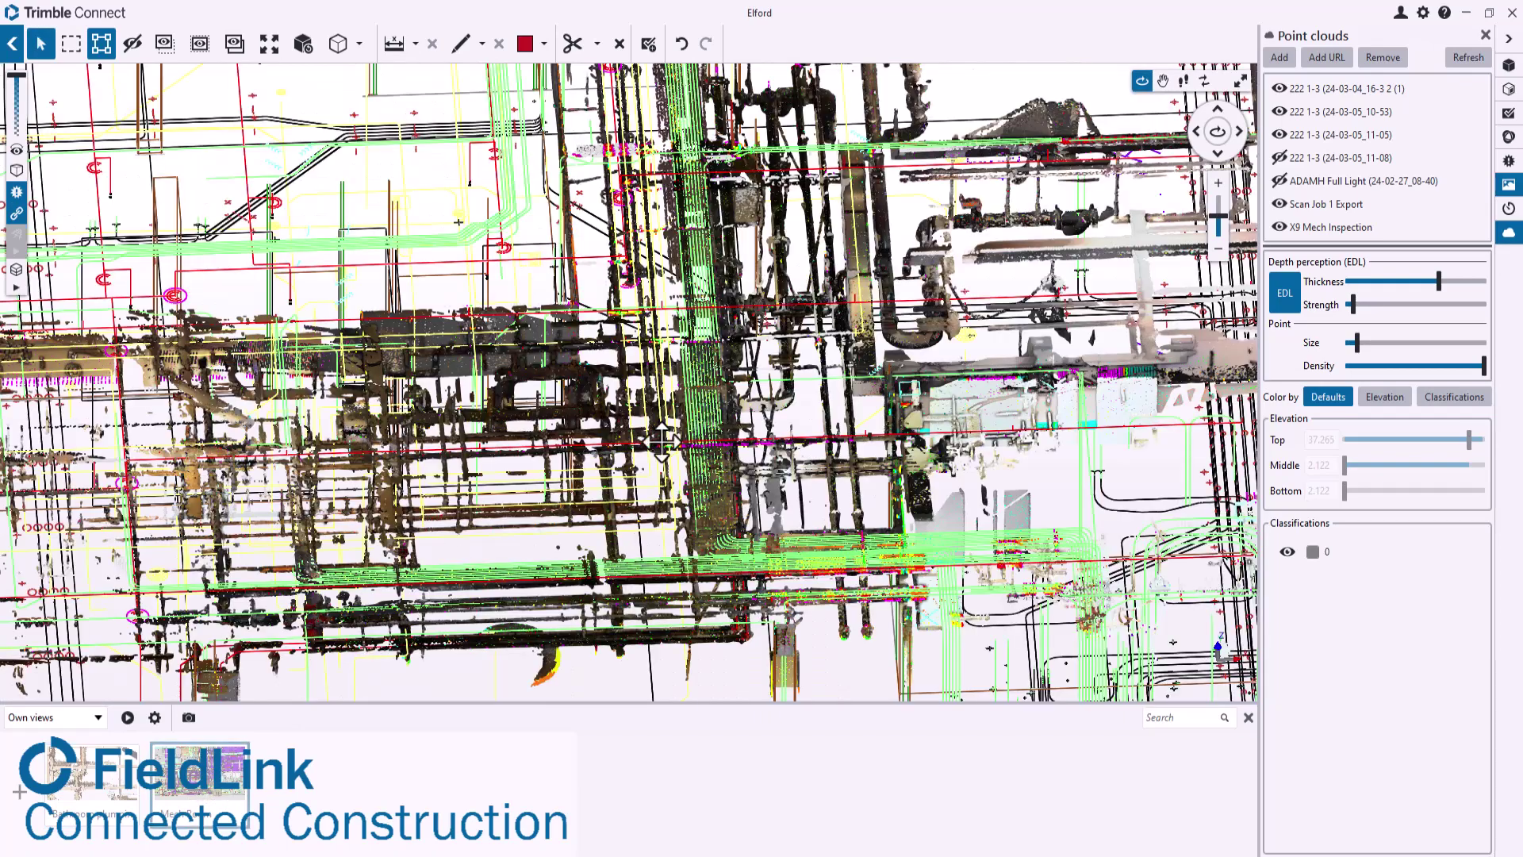
{"action": "scroll", "coordinate": [825, 412], "scroll_direction": "up", "scroll_amount": 3}
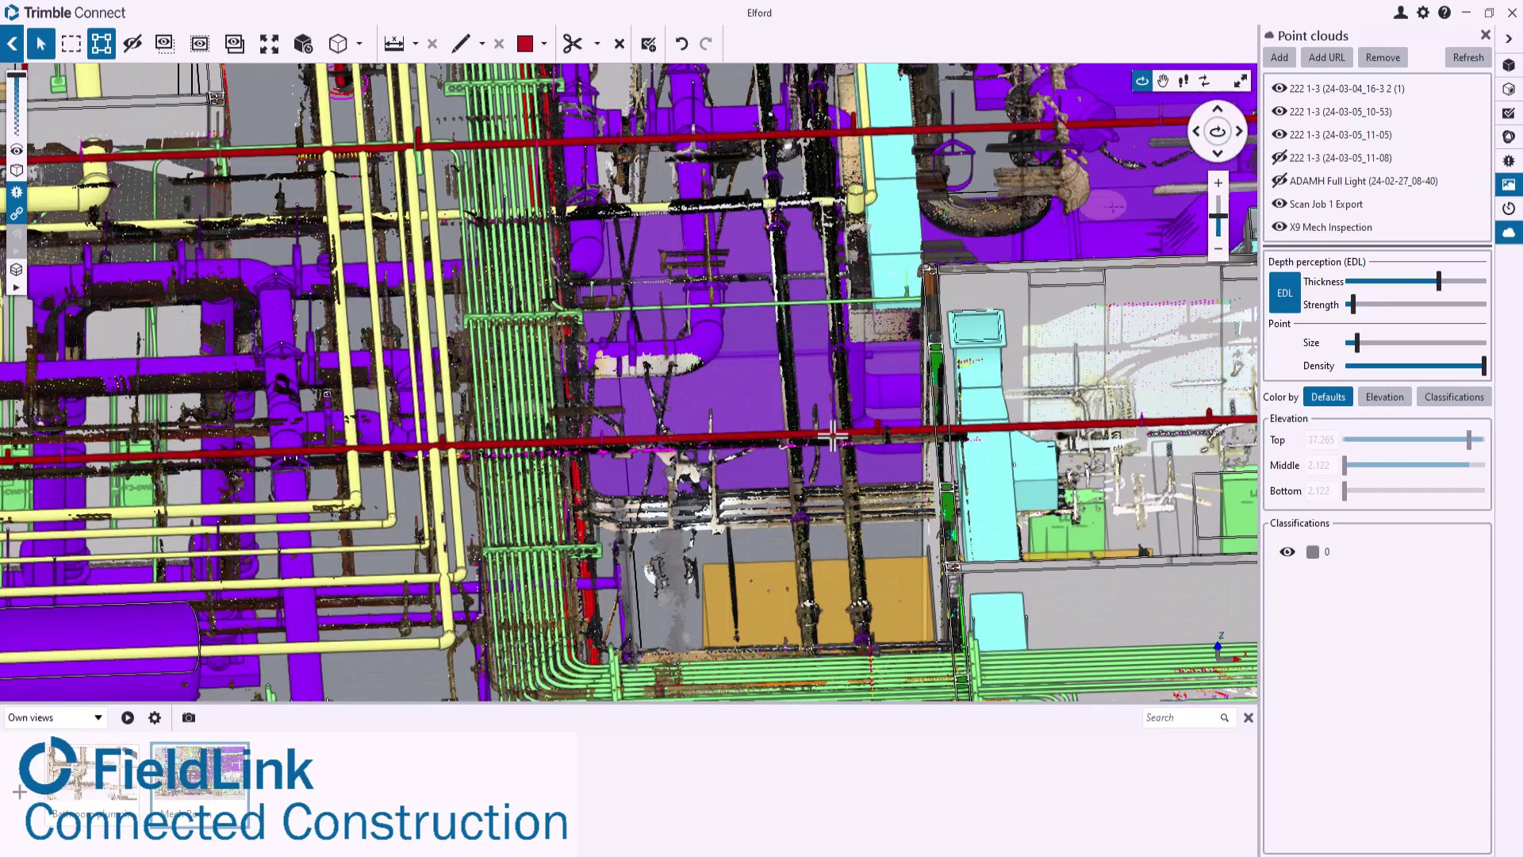
{"action": "scroll", "coordinate": [818, 406], "scroll_direction": "up", "scroll_amount": 5}
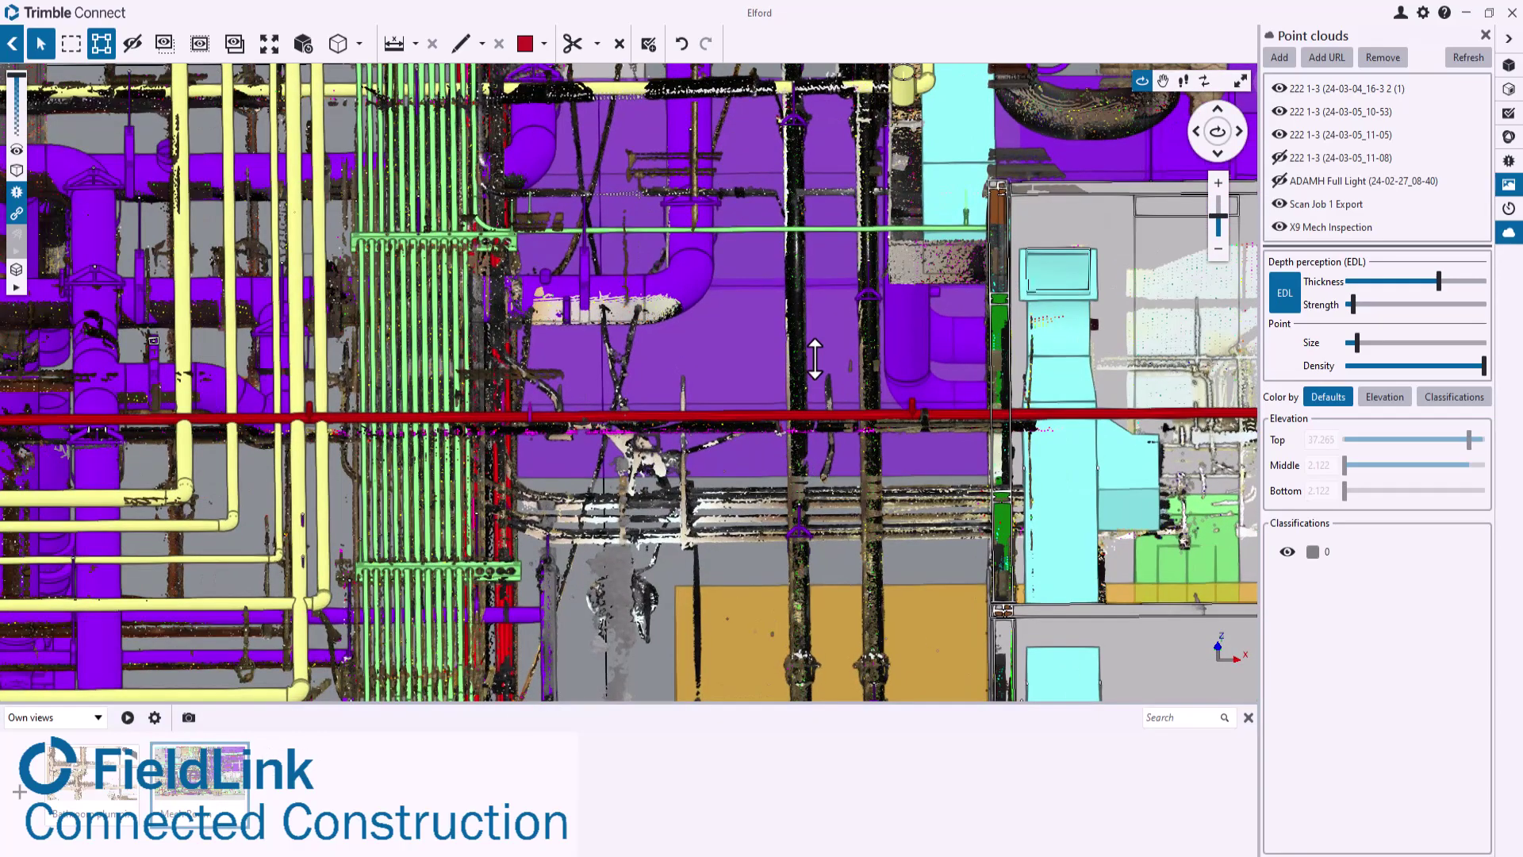
{"action": "scroll", "coordinate": [857, 388], "scroll_direction": "up", "scroll_amount": 5}
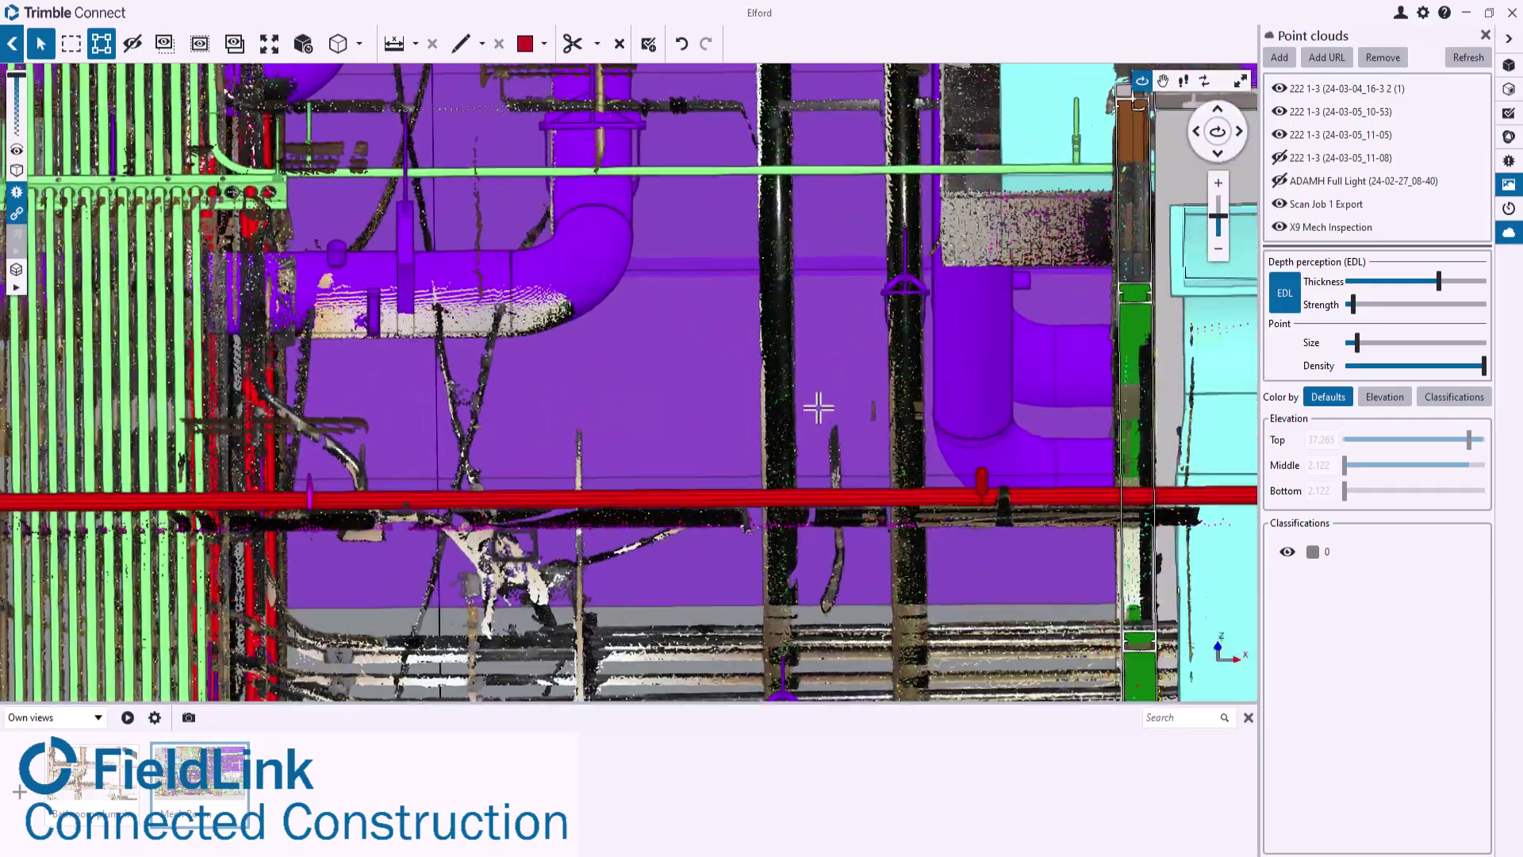
{"action": "scroll", "coordinate": [823, 351], "scroll_direction": "up", "scroll_amount": 5}
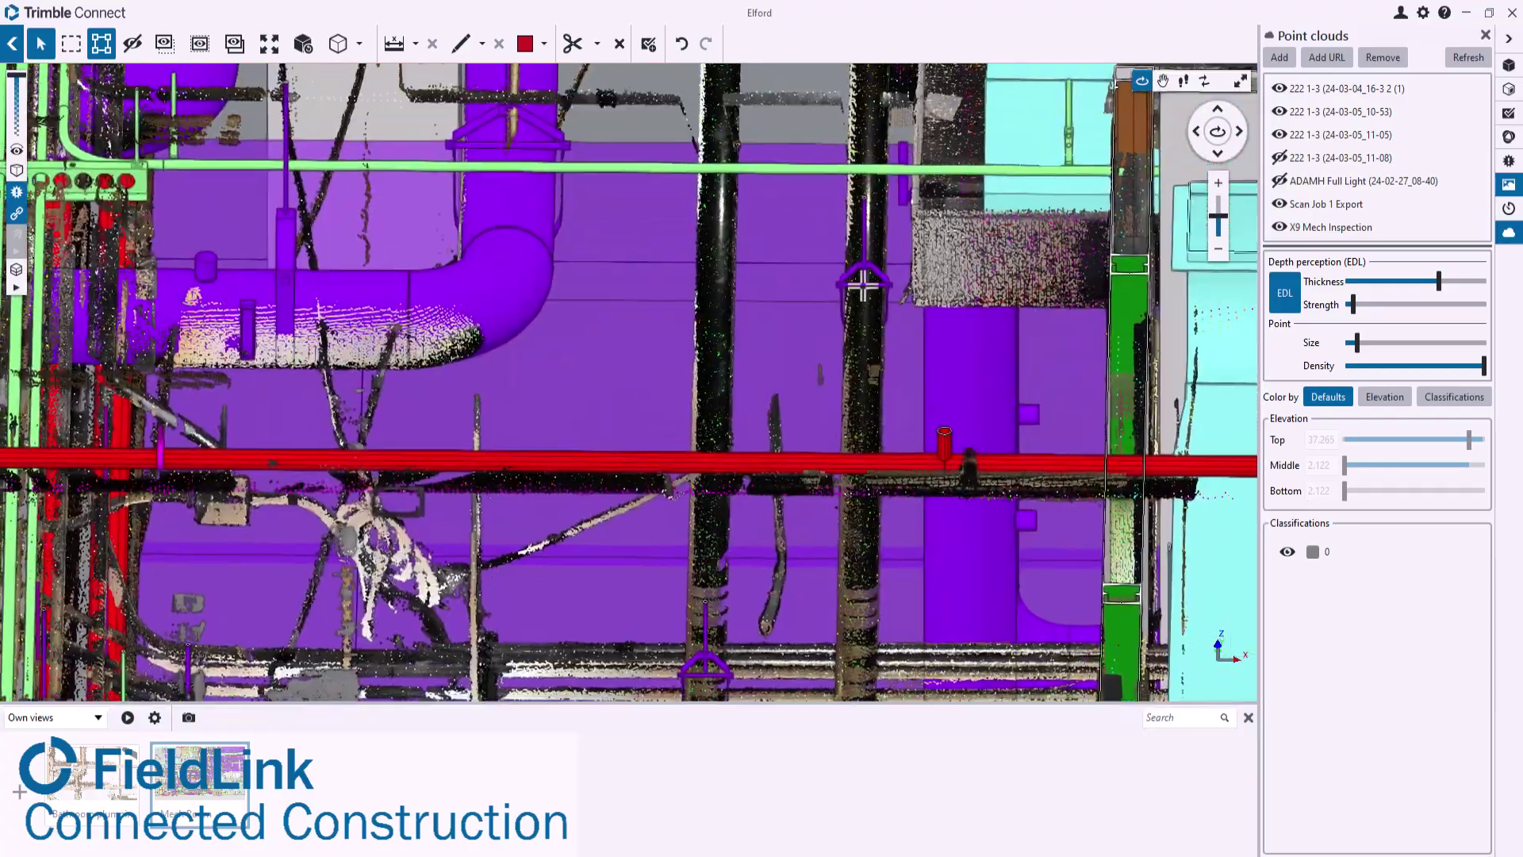
{"action": "scroll", "coordinate": [865, 330], "scroll_direction": "down", "scroll_amount": 3}
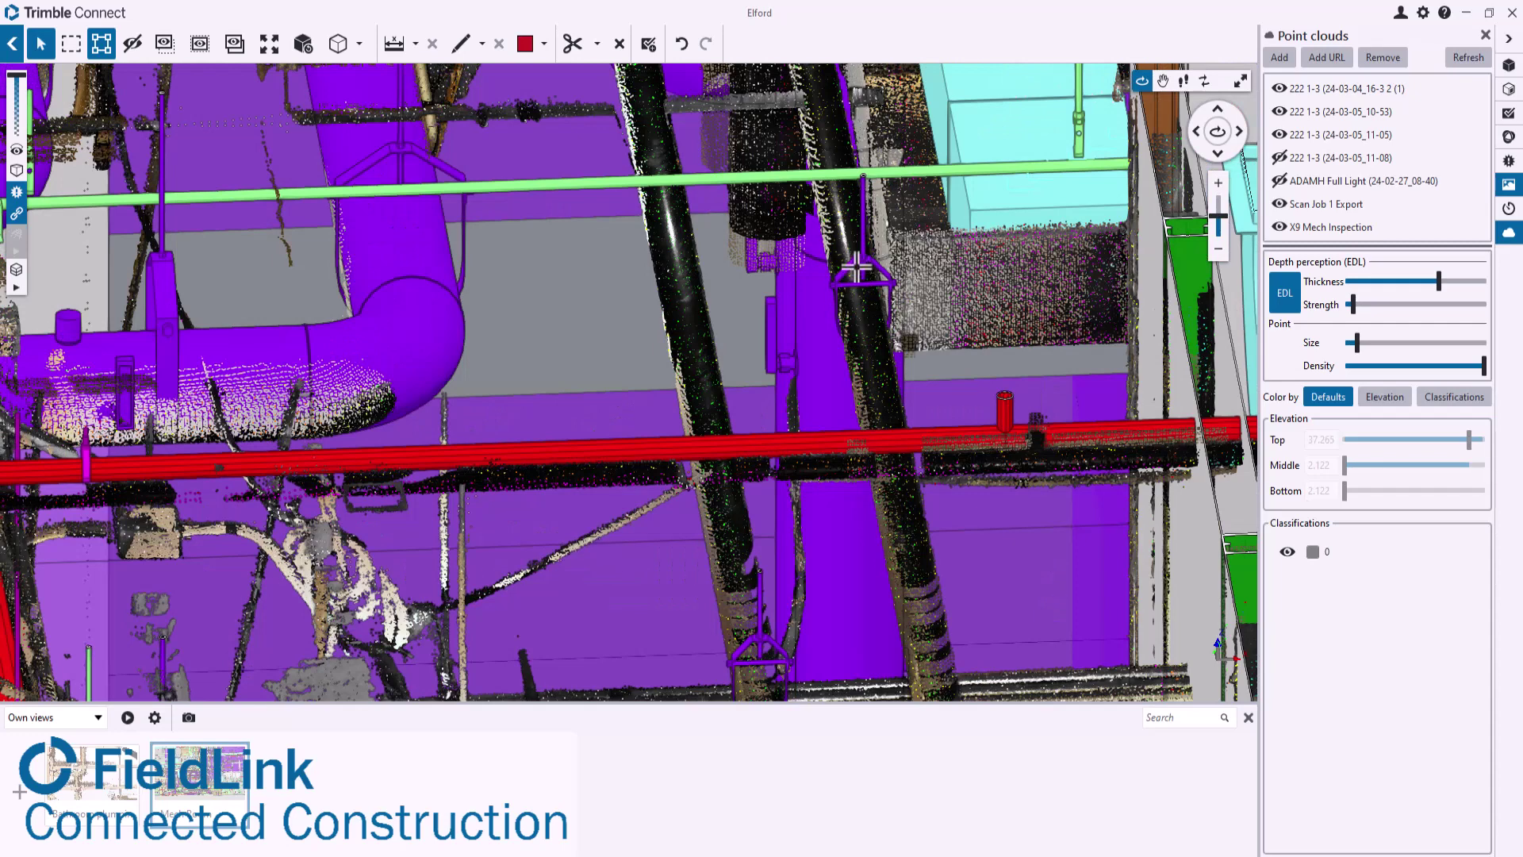
Toggle between the X9 Mech Inspection and Scan Job 1 Export clouds, leaving Scan Job 1 Export visible.
{"action": "left_click", "coordinate": [1280, 227]}
{"action": "left_click", "coordinate": [1280, 204]}
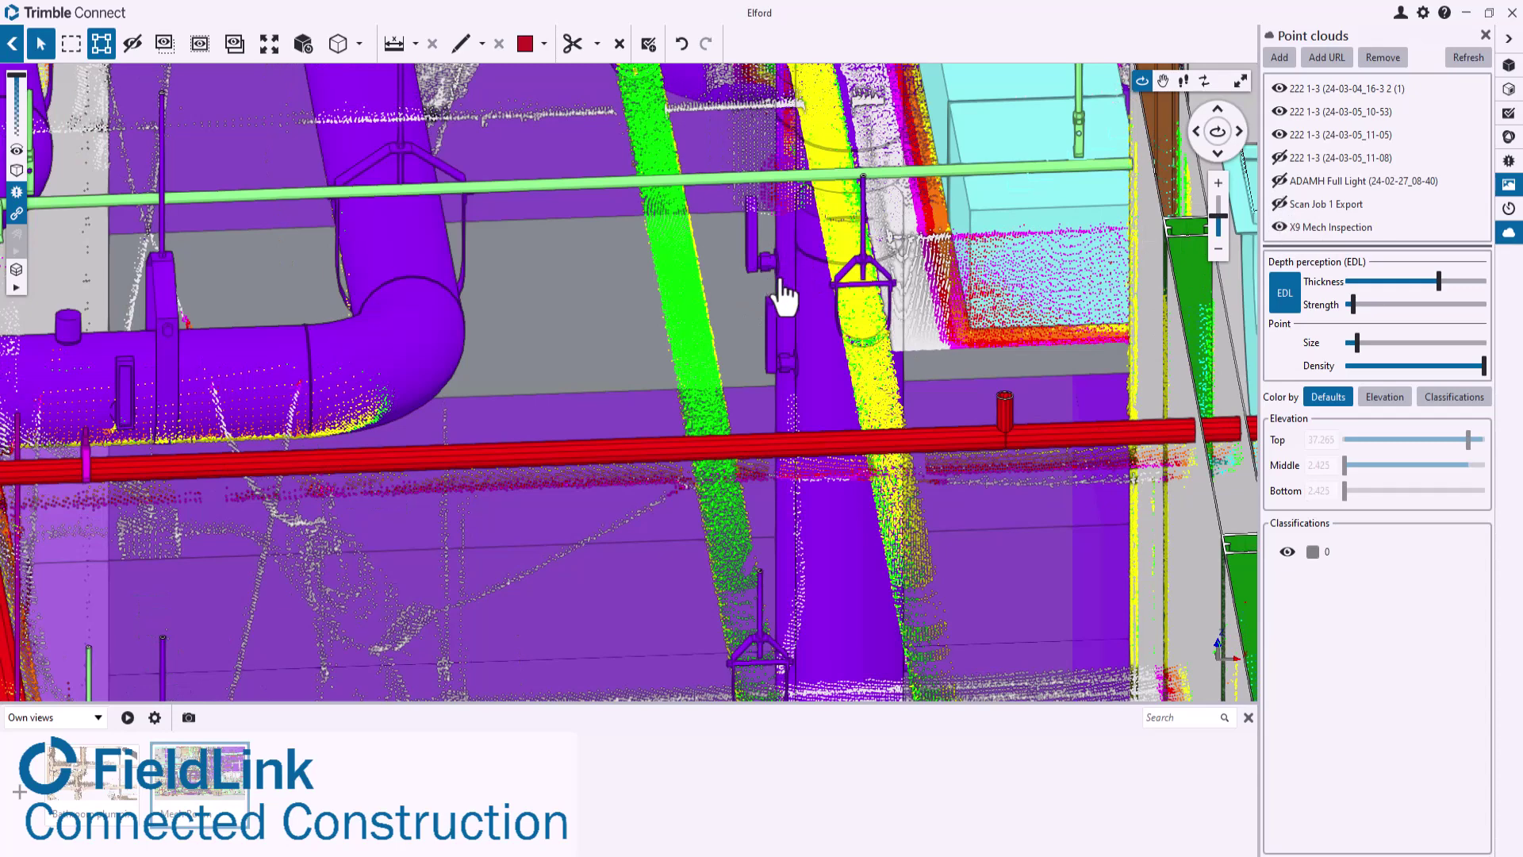
{"action": "left_click", "coordinate": [1279, 203]}
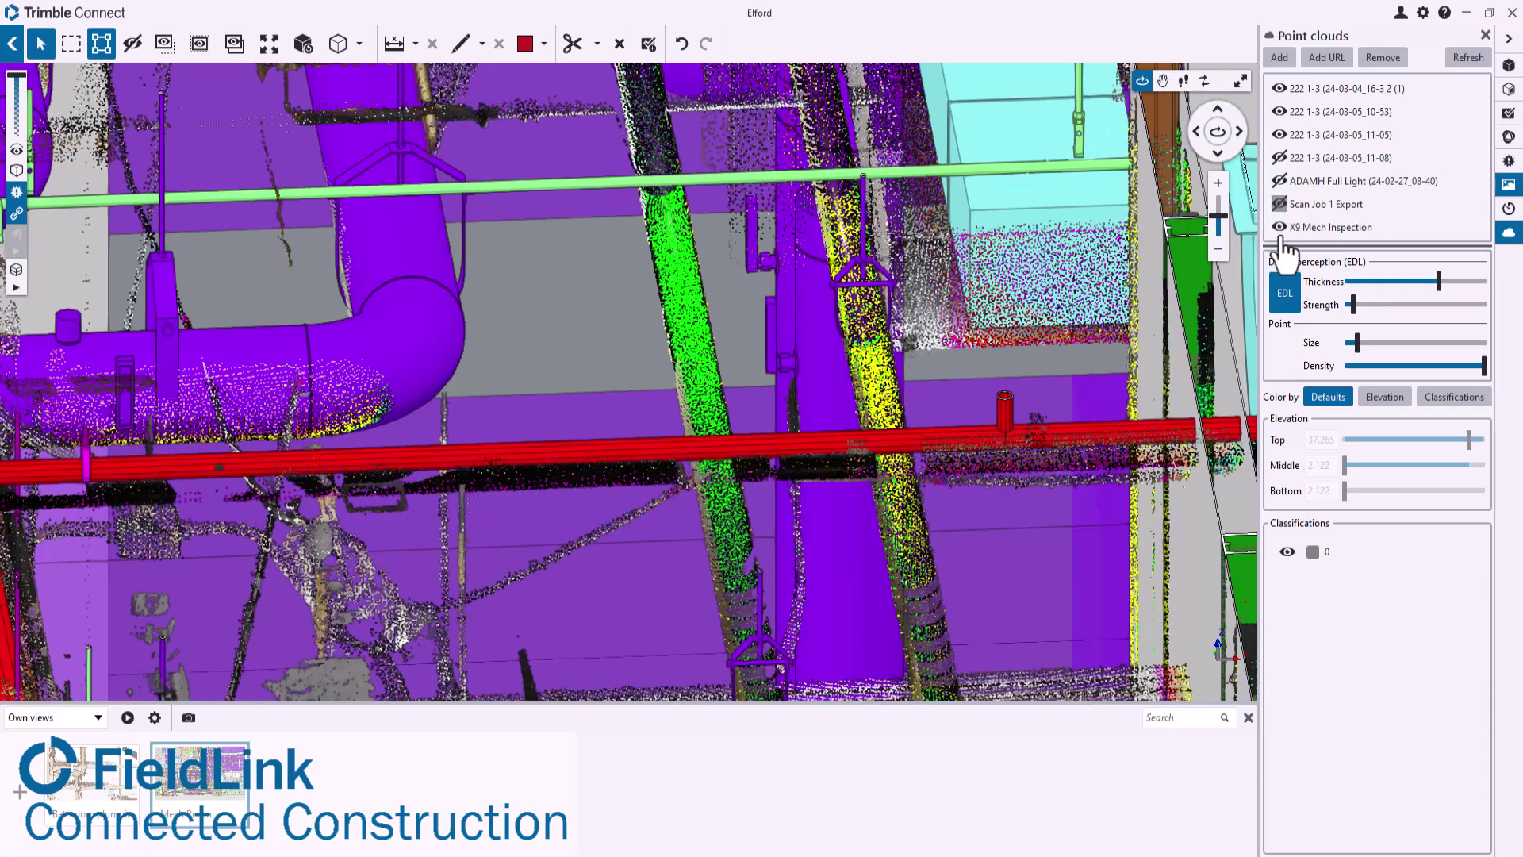
{"action": "left_click", "coordinate": [1280, 227]}
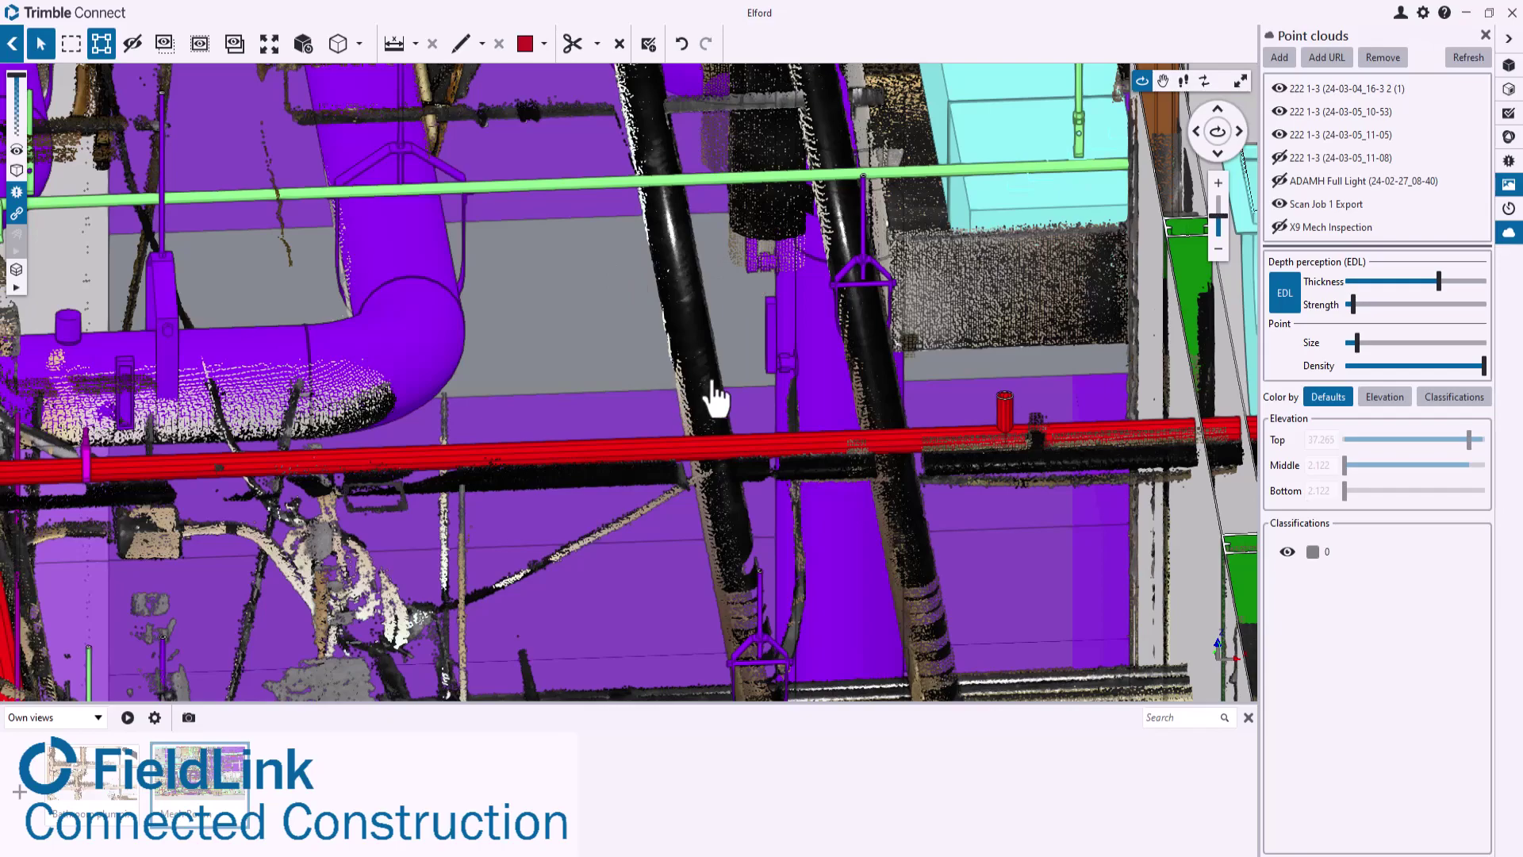
Orbit and zoom around the scanned black pipes and red pipe to check the purple hanger's alignment.
{"action": "left_click_drag", "start_coordinate": [874, 340], "coordinate": [854, 377]}
{"action": "scroll", "coordinate": [847, 340], "scroll_direction": "up", "scroll_amount": 2}
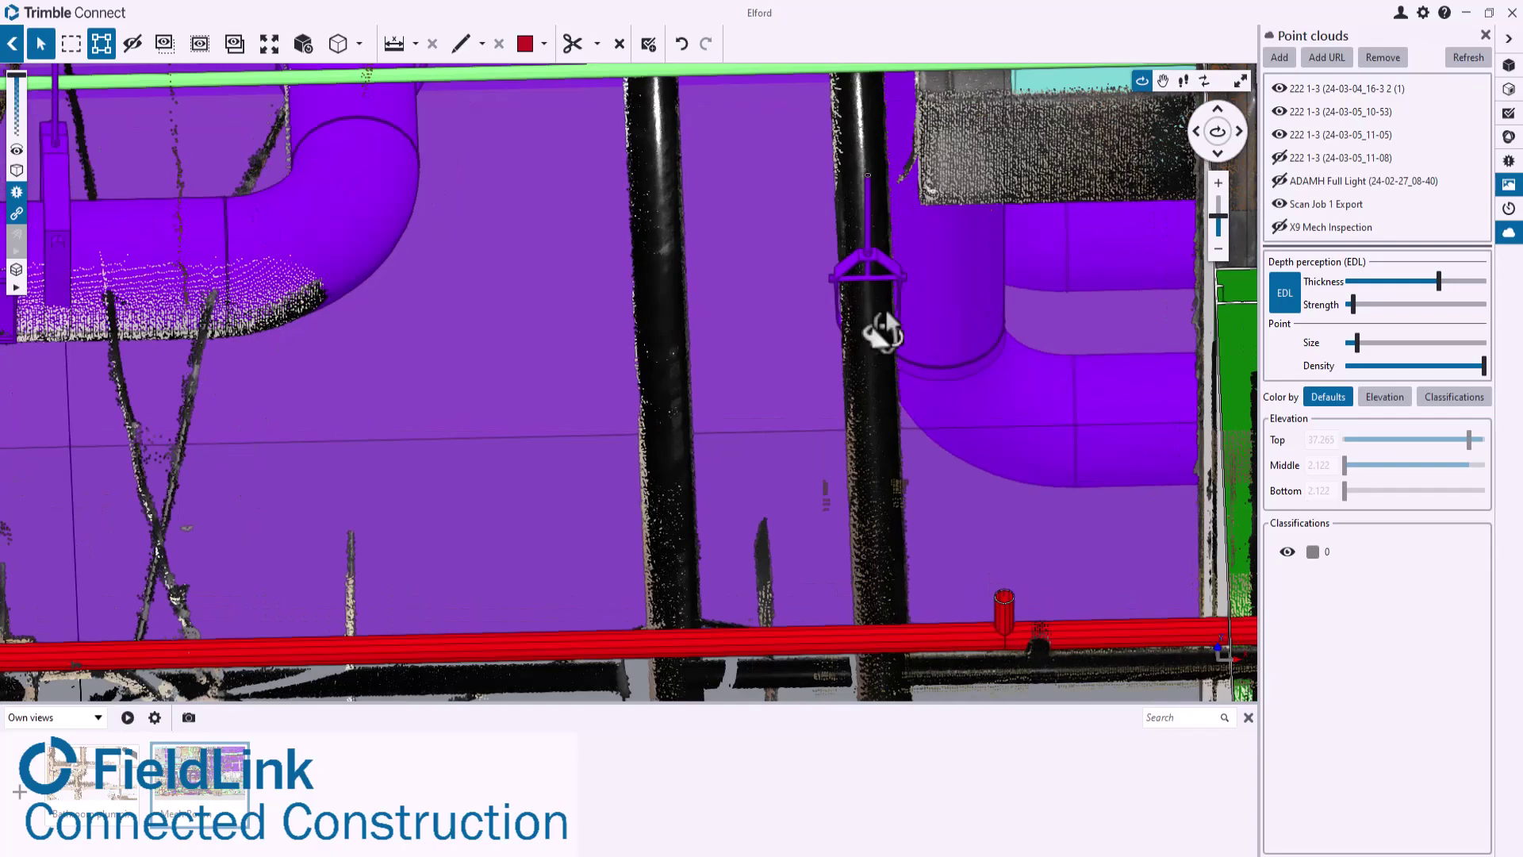
{"action": "mouse_move", "coordinate": [883, 332]}
{"action": "left_mouse_down"}
{"action": "mouse_move", "coordinate": [859, 308]}
{"action": "mouse_move", "coordinate": [864, 357]}
{"action": "mouse_move", "coordinate": [867, 341]}
{"action": "left_mouse_up"}
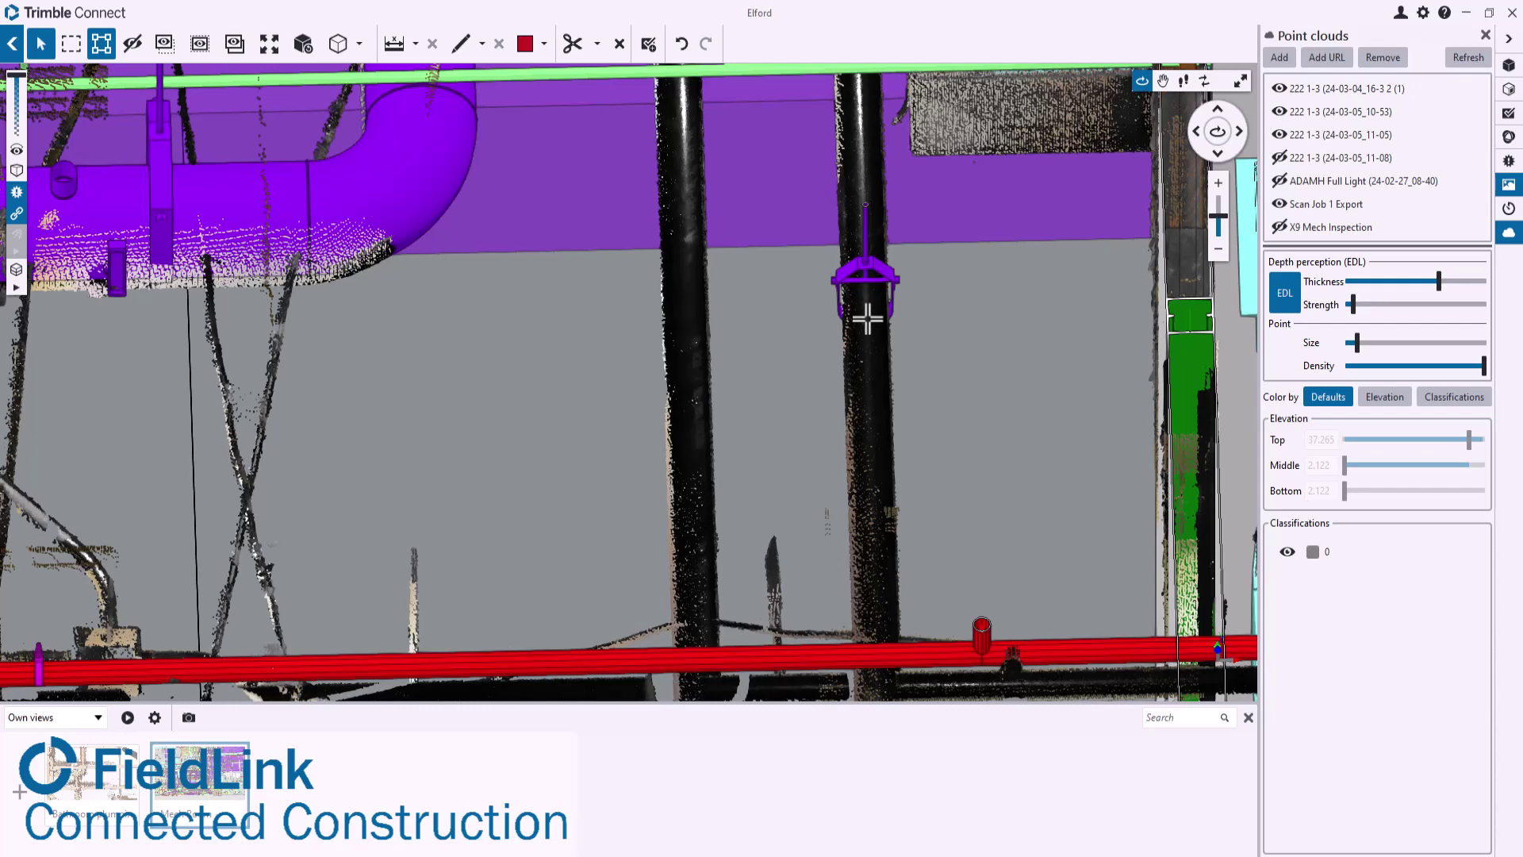
{"action": "left_click_drag", "start_coordinate": [901, 316], "coordinate": [851, 290]}
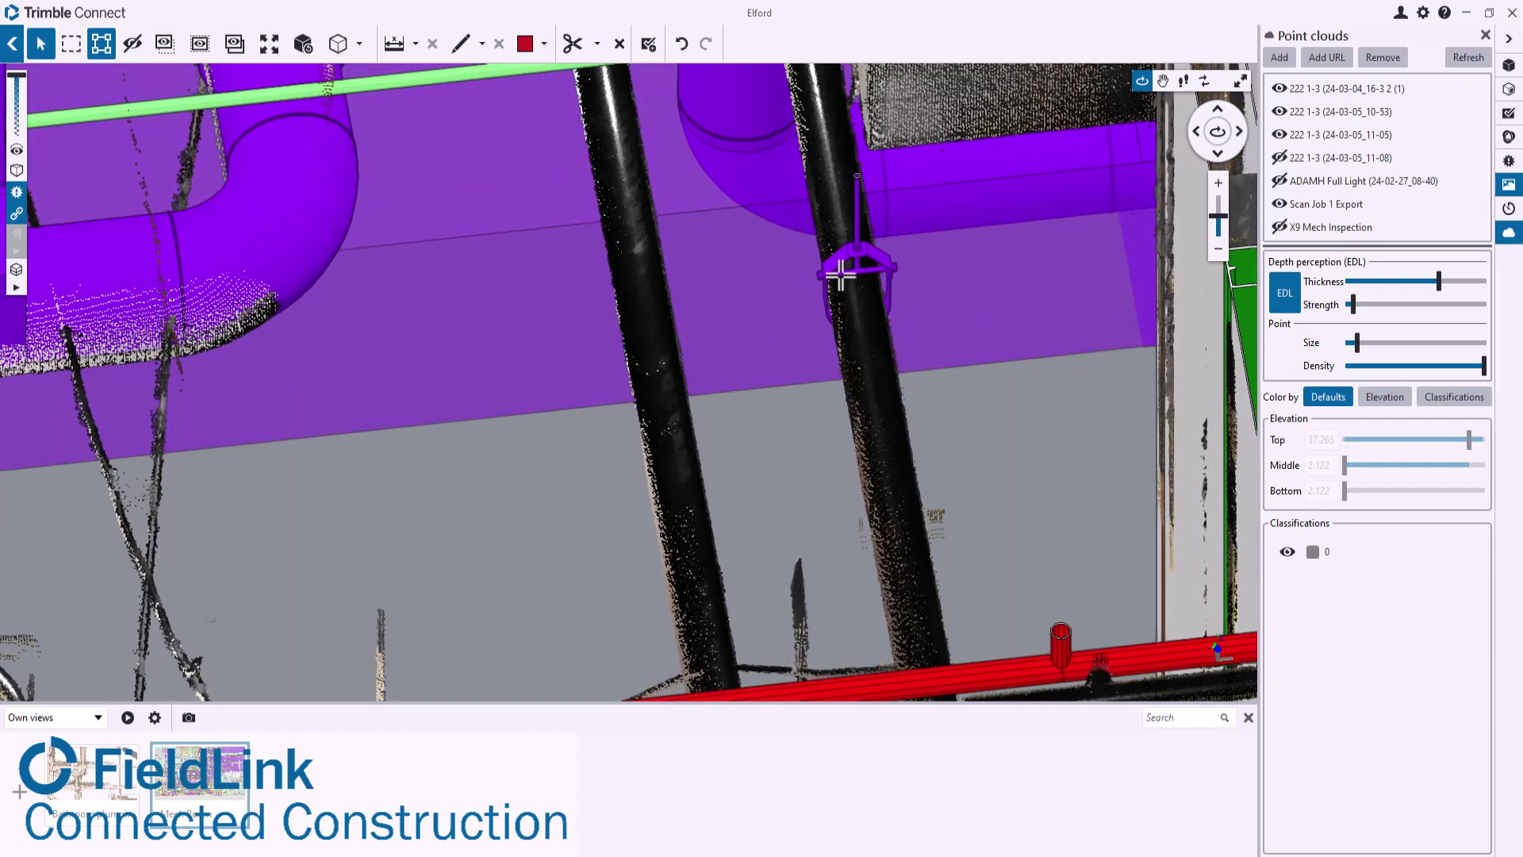
{"action": "scroll", "coordinate": [838, 404], "scroll_direction": "down", "scroll_amount": 5}
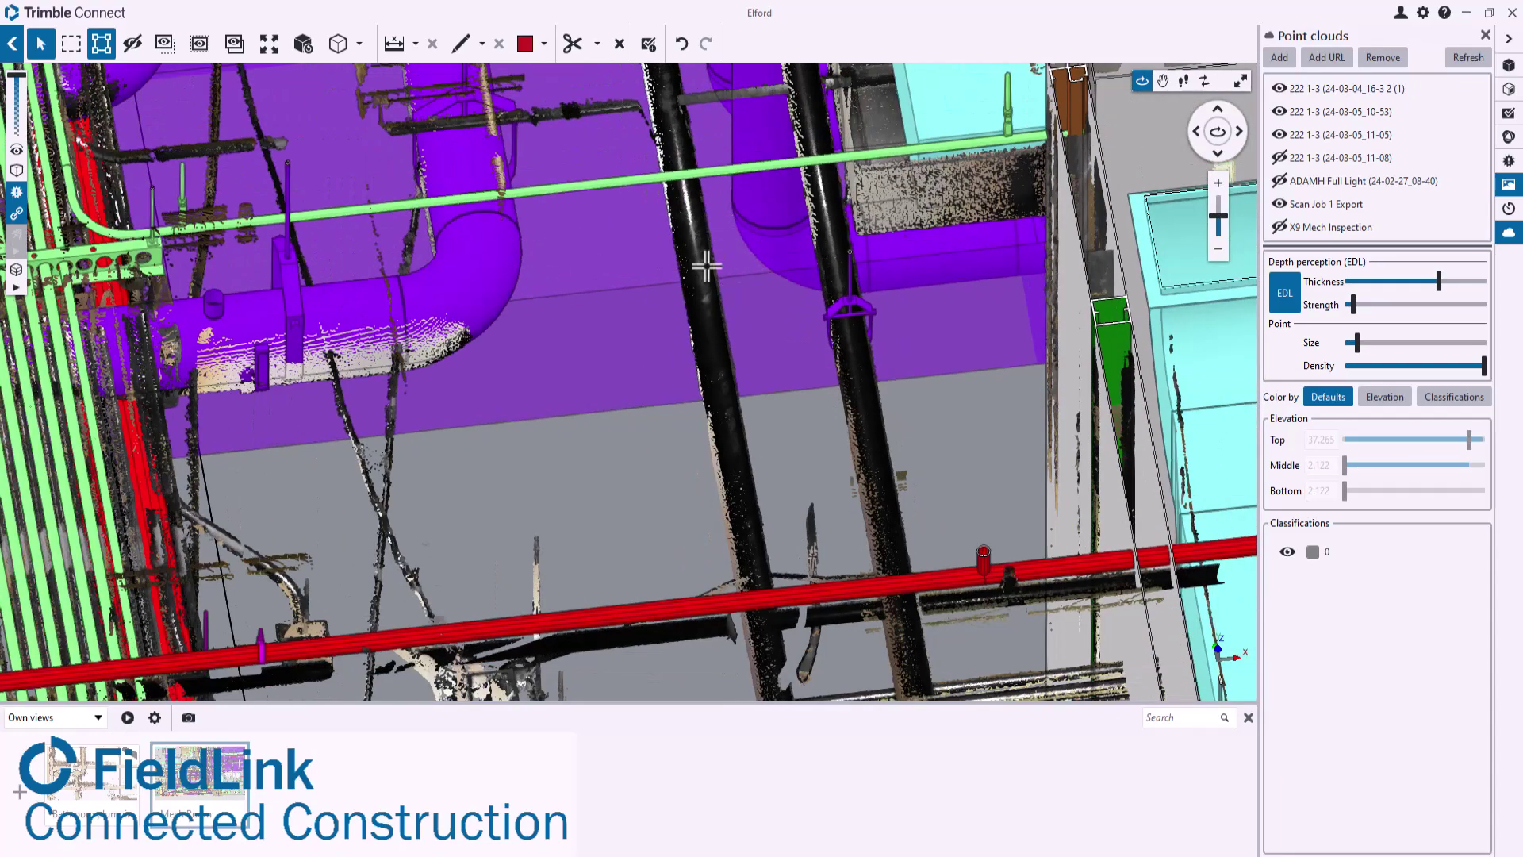
{"action": "scroll", "coordinate": [738, 301], "scroll_direction": "up", "scroll_amount": 3}
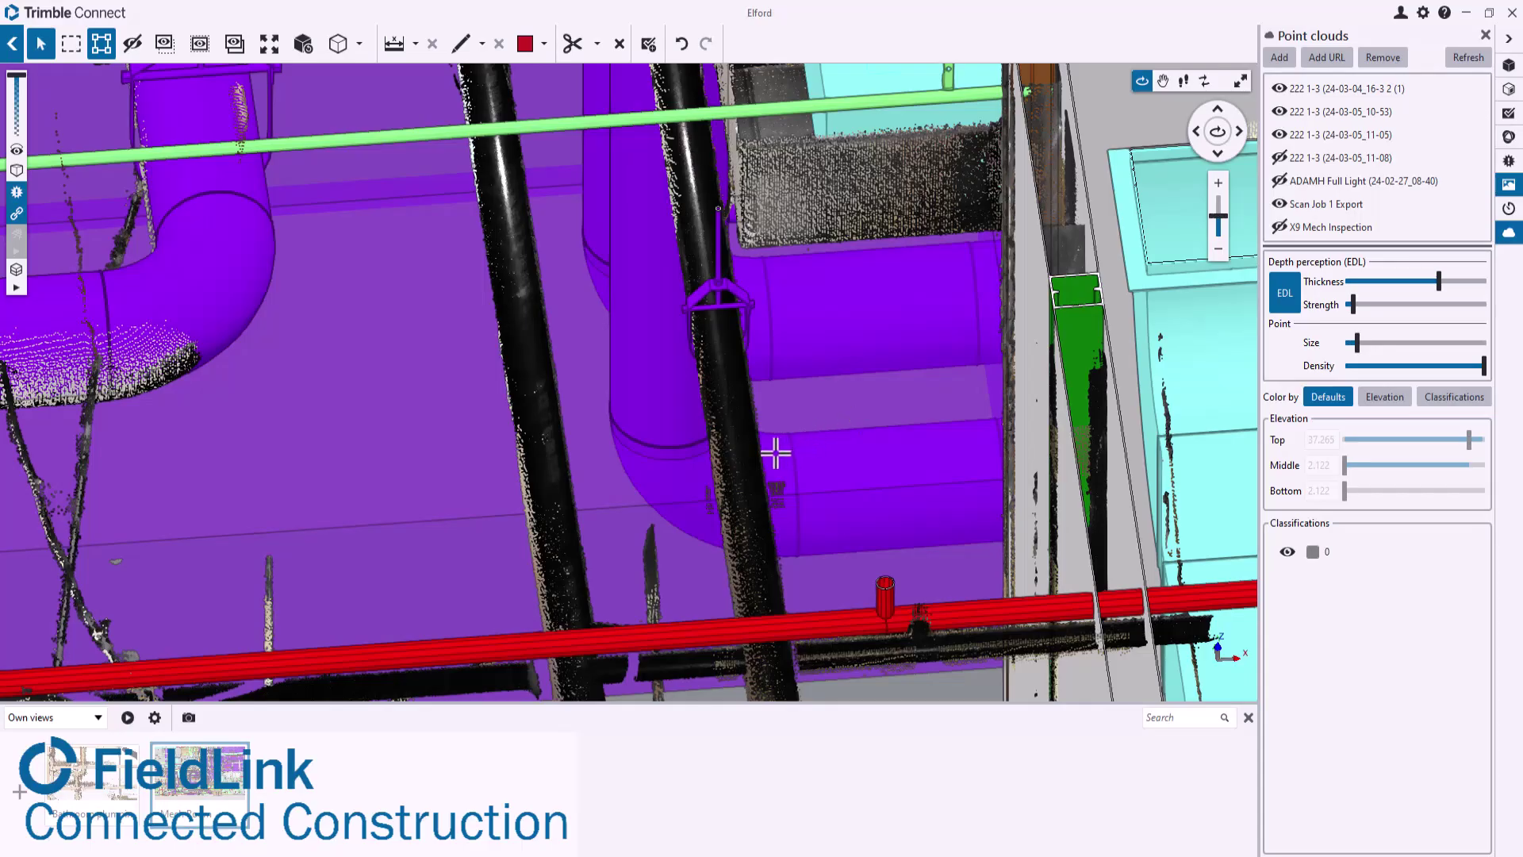
{"action": "scroll", "coordinate": [755, 473], "scroll_direction": "up", "scroll_amount": 4}
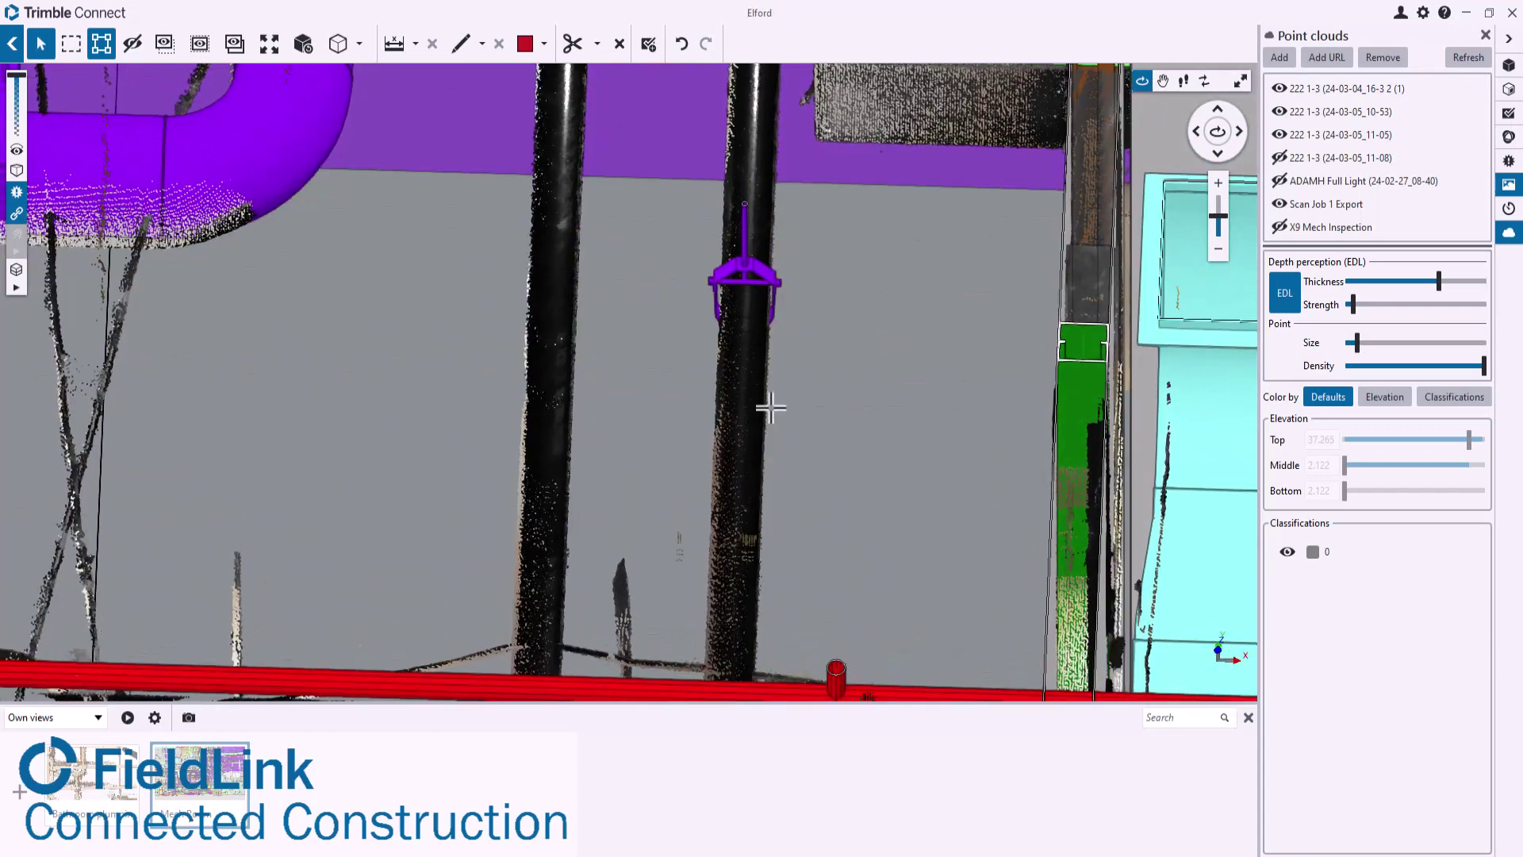